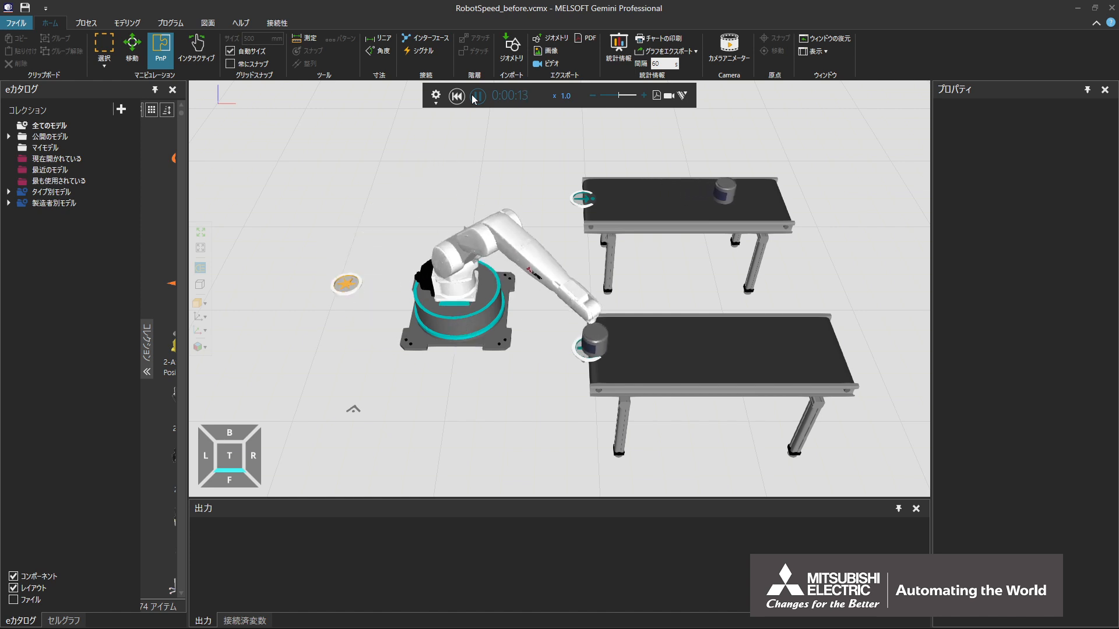
# Select the RV-7FRLL robot, show its program and reset the running simulation
pyautogui.click(460, 283)
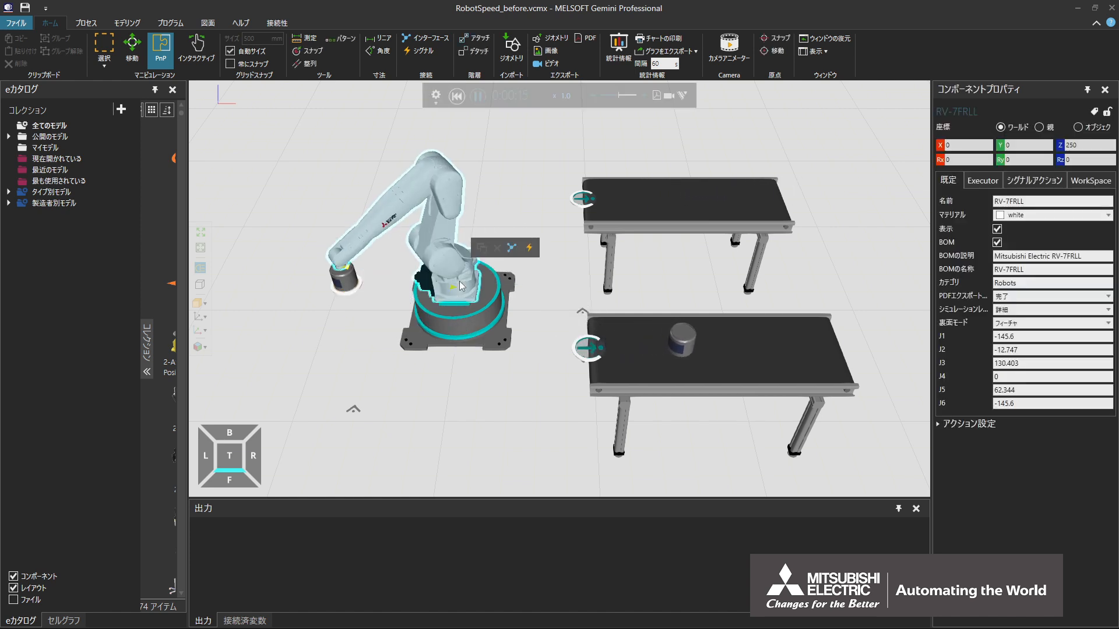
pyautogui.click(183, 25)
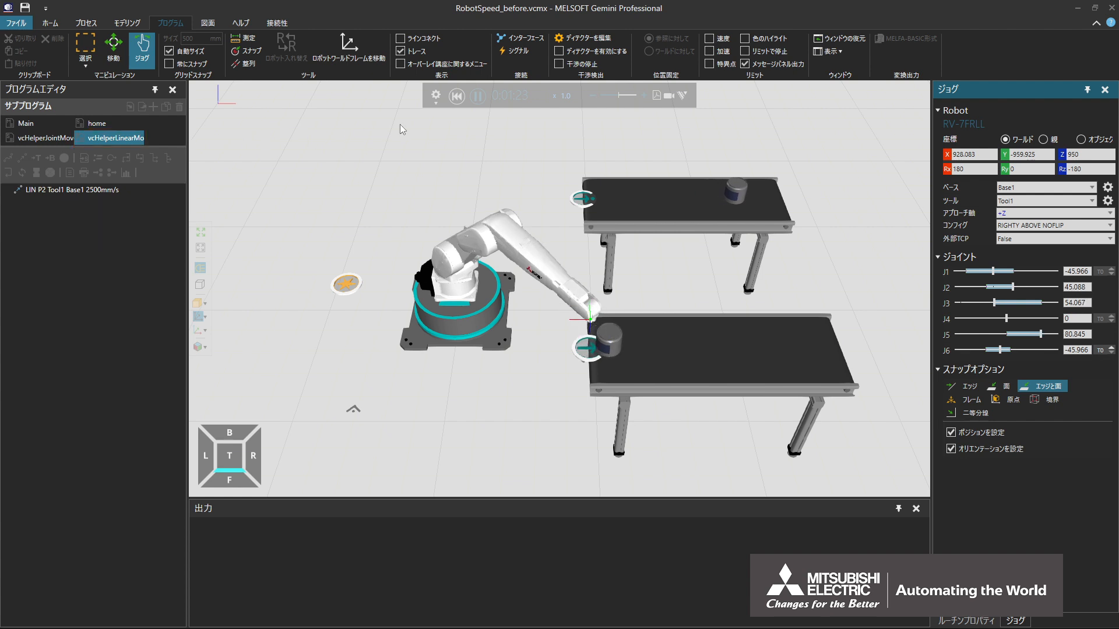
pyautogui.click(457, 97)
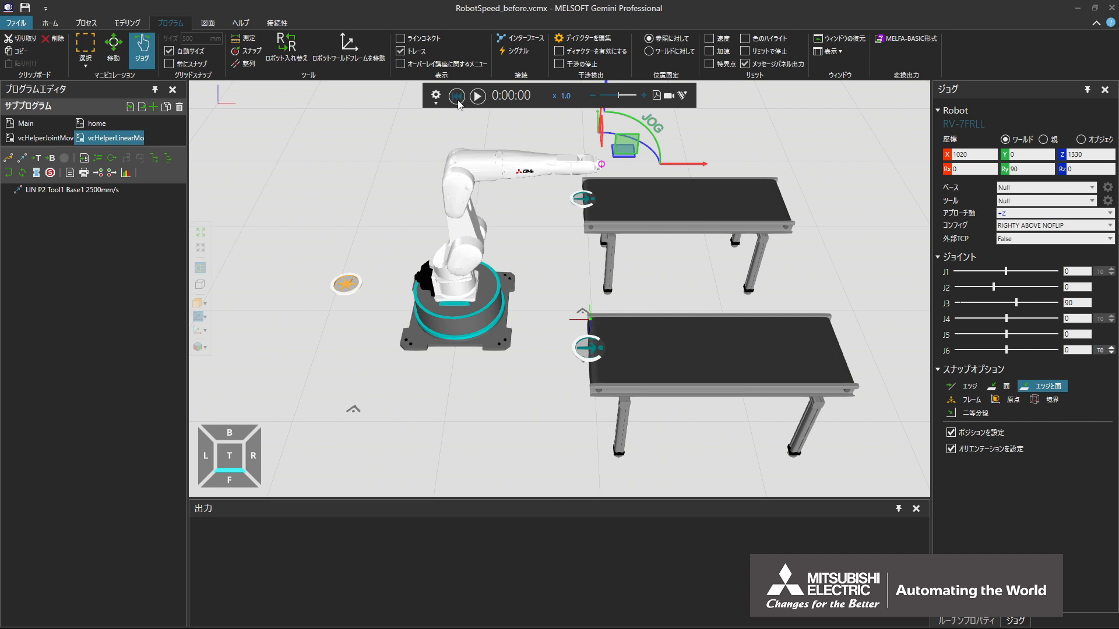
# Enable the custom speed settings of the Robot Transport Controller under the robot
pyautogui.click(491, 296)
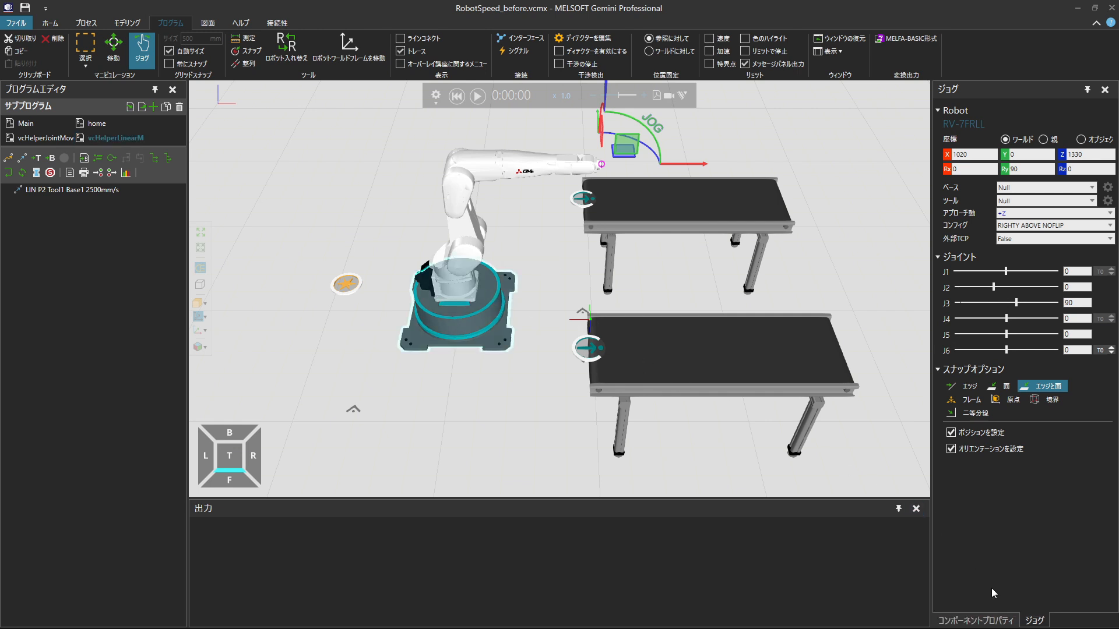
pyautogui.click(1015, 622)
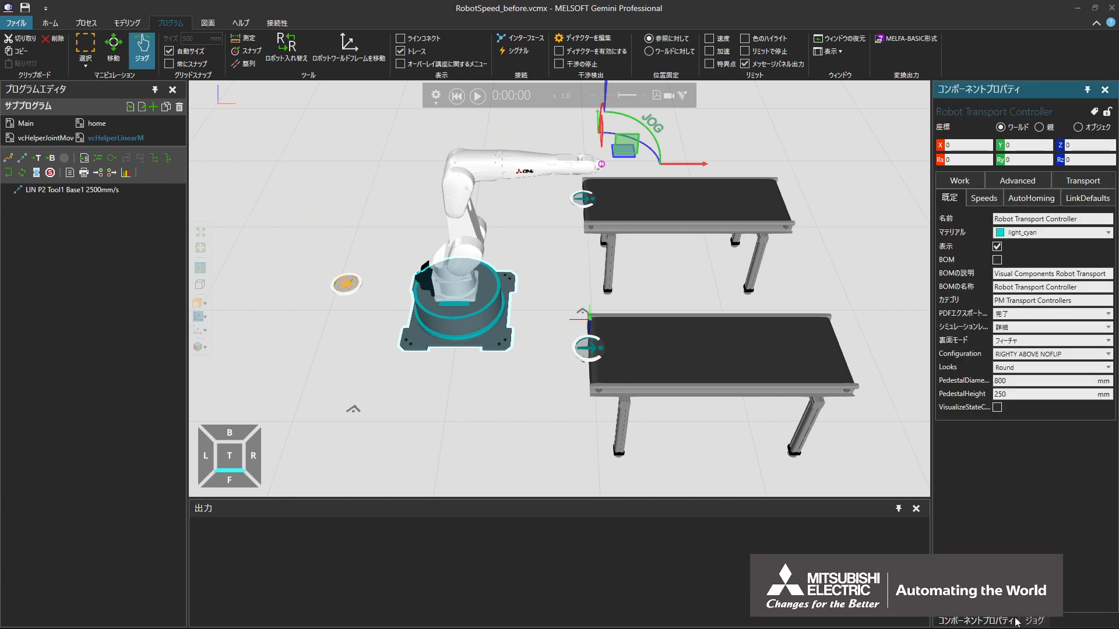
pyautogui.click(994, 202)
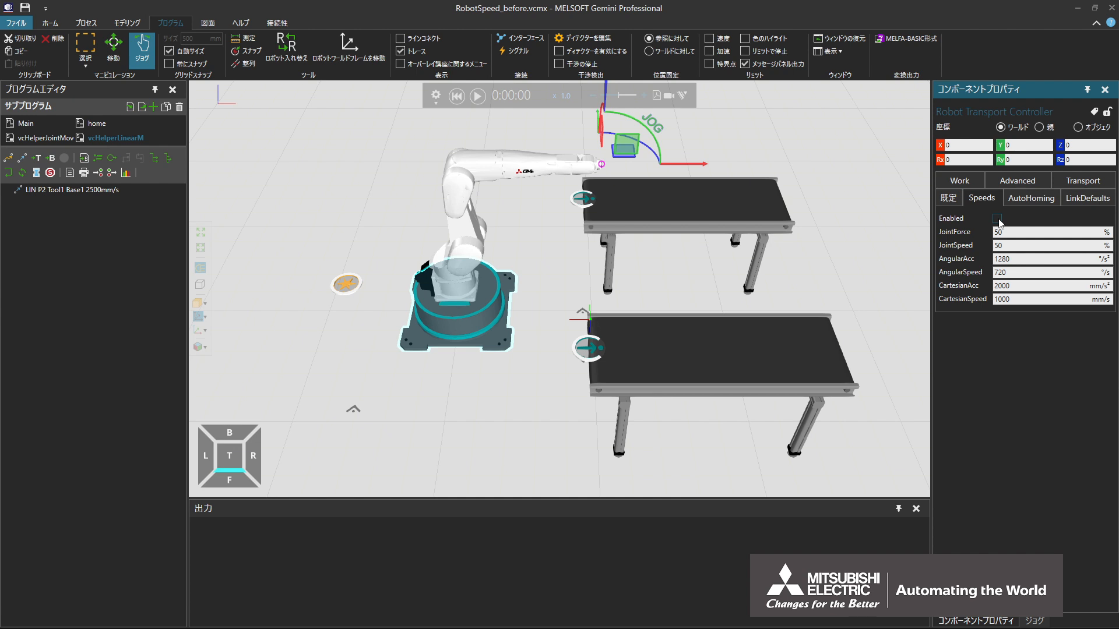
pyautogui.click(997, 220)
# Examine the joint speed and force of the PTP P1 statement in the vcHelperJointMove routine
pyautogui.click(43, 138)
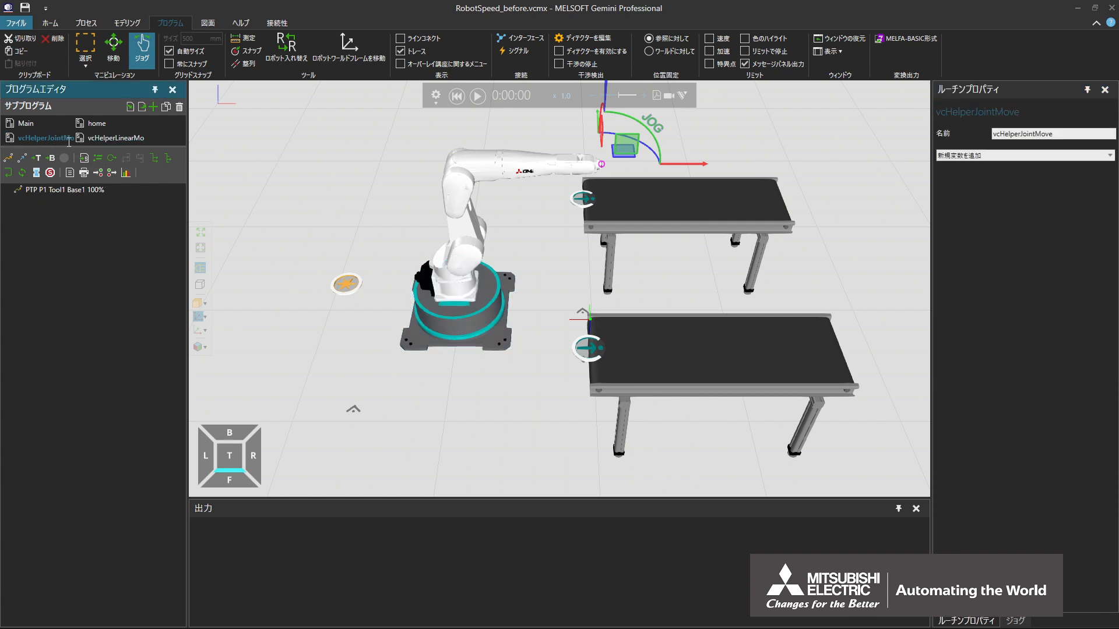
pyautogui.click(106, 191)
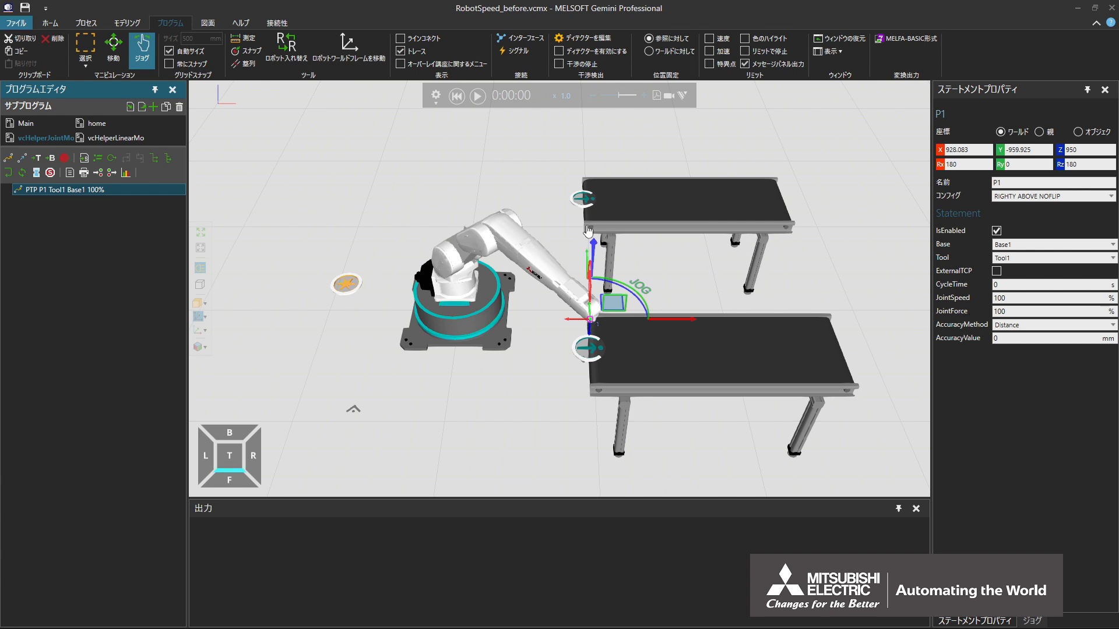
# Run the simulation from its initial state and recheck the PTP P1 statement in vcHelperJointMove
pyautogui.click(458, 97)
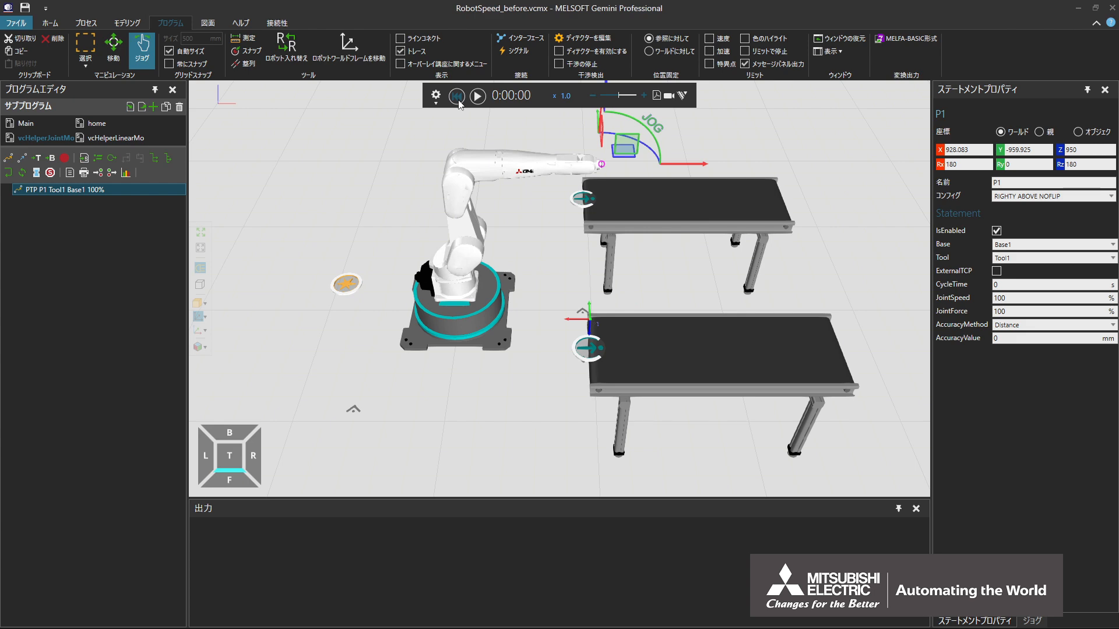
pyautogui.click(477, 96)
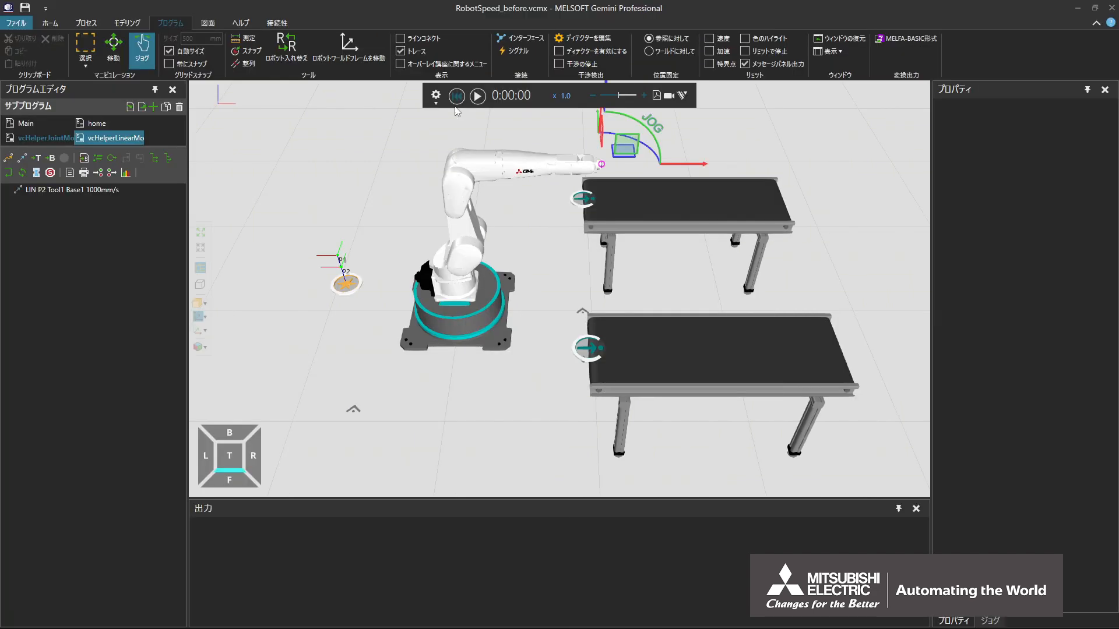
pyautogui.click(64, 138)
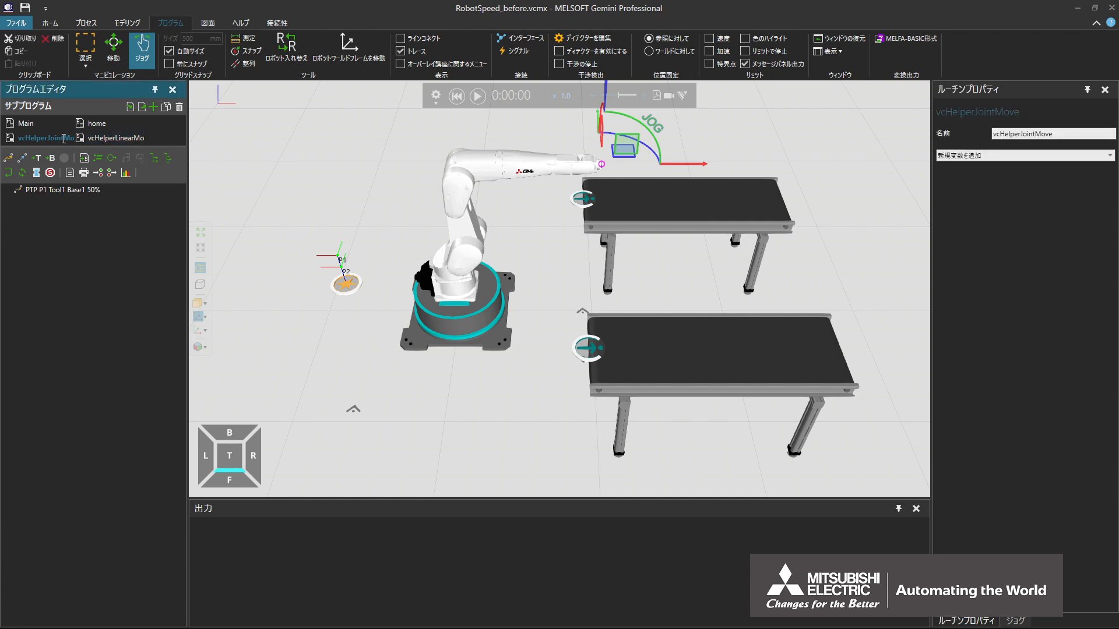
pyautogui.click(100, 189)
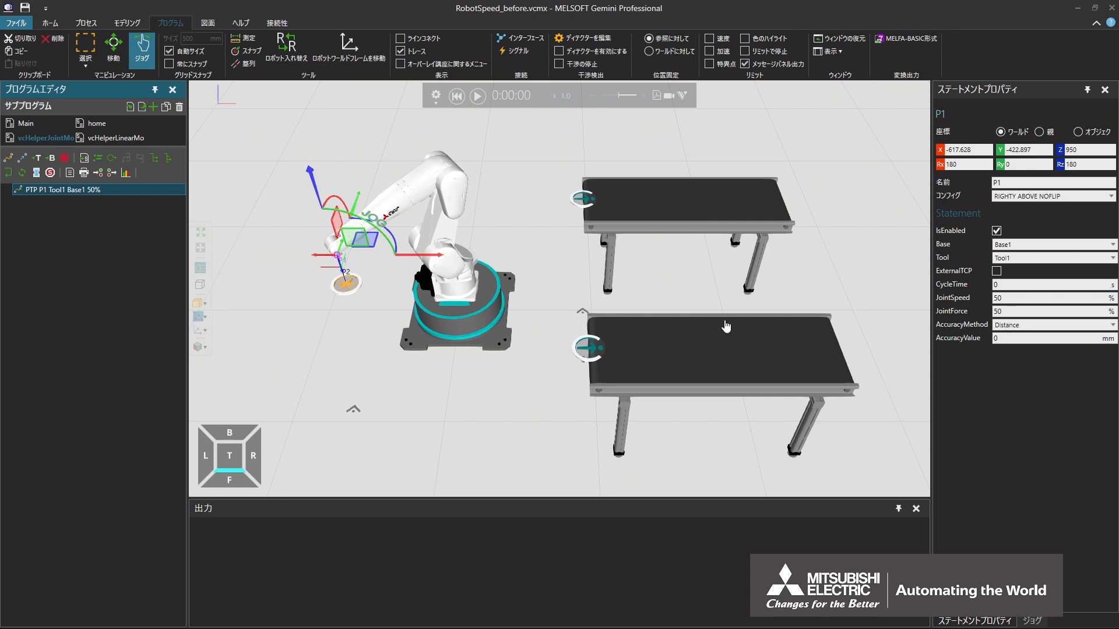
# Set the Robot Transport Controller's AngularAcc to 12800 °/s² and AngularSpeed to 7200 °/s
pyautogui.click(488, 334)
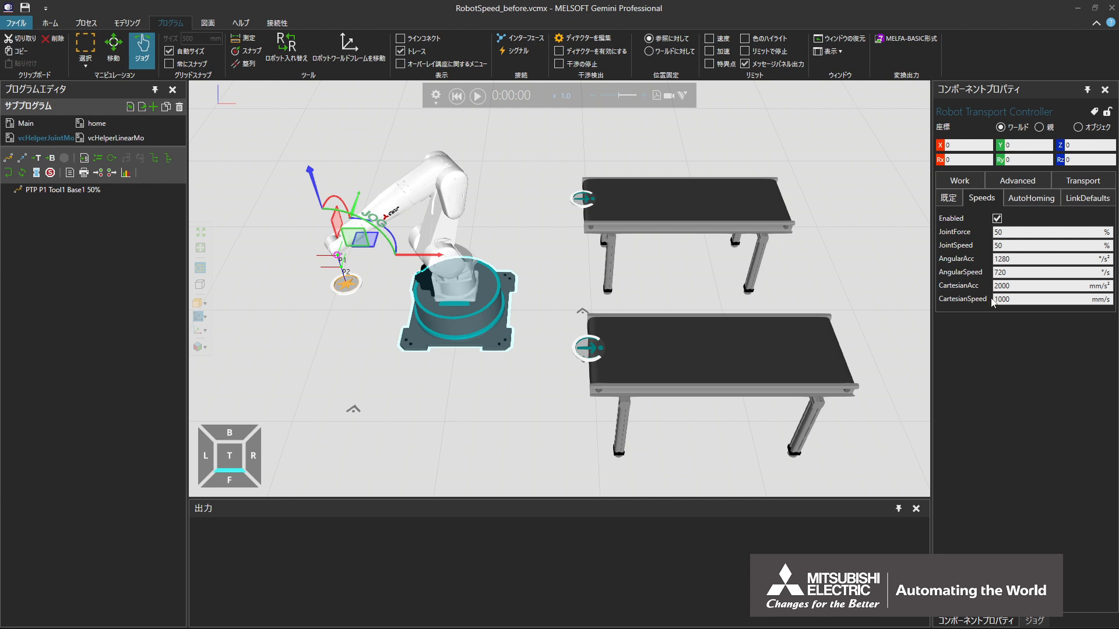
pyautogui.click(1022, 259)
pyautogui.write('0')
pyautogui.press('Return')
pyautogui.click(1020, 272)
pyautogui.write('0')
pyautogui.press('Return')
# Set the Robot Transport Controller's CartesianAcc to 20000 mm/s² and CartesianSpeed to 10000 mm/s
pyautogui.click(1026, 285)
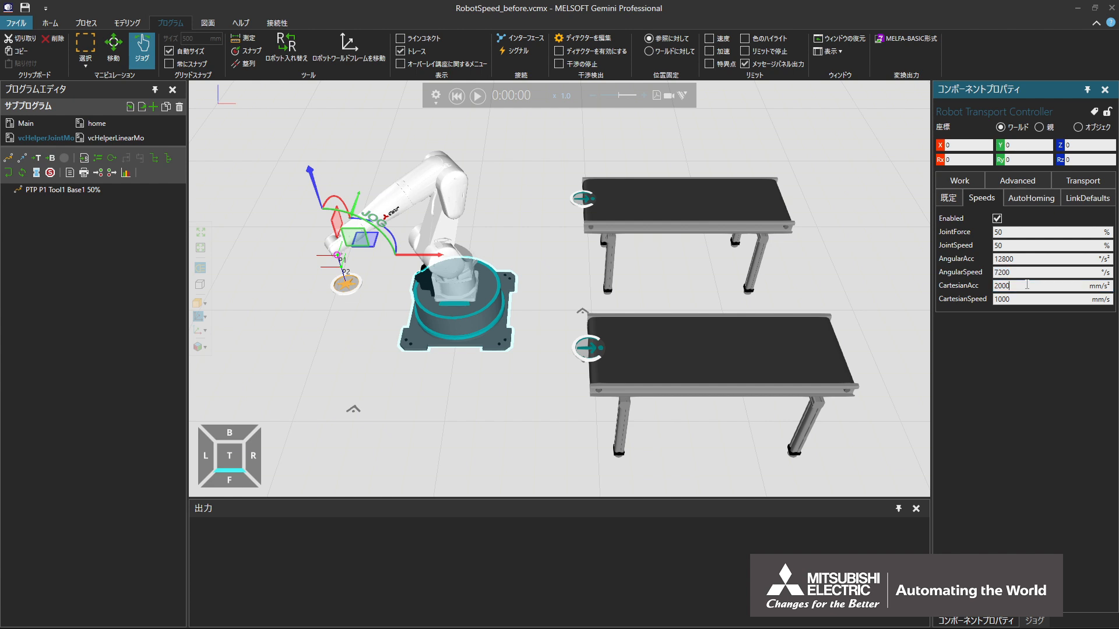
pyautogui.write('0')
pyautogui.press('Return')
pyautogui.click(1025, 299)
pyautogui.write('0')
pyautogui.press('Return')
# Run the simulation from the start to check the robot's motion with the new speeds, and reset it
pyautogui.click(457, 100)
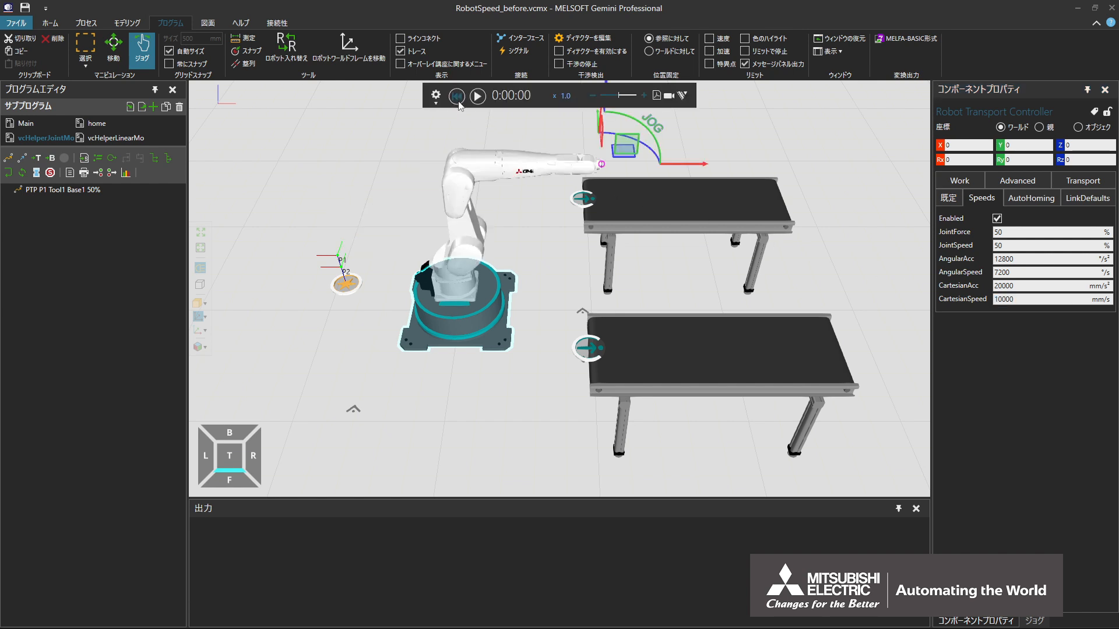
pyautogui.click(478, 102)
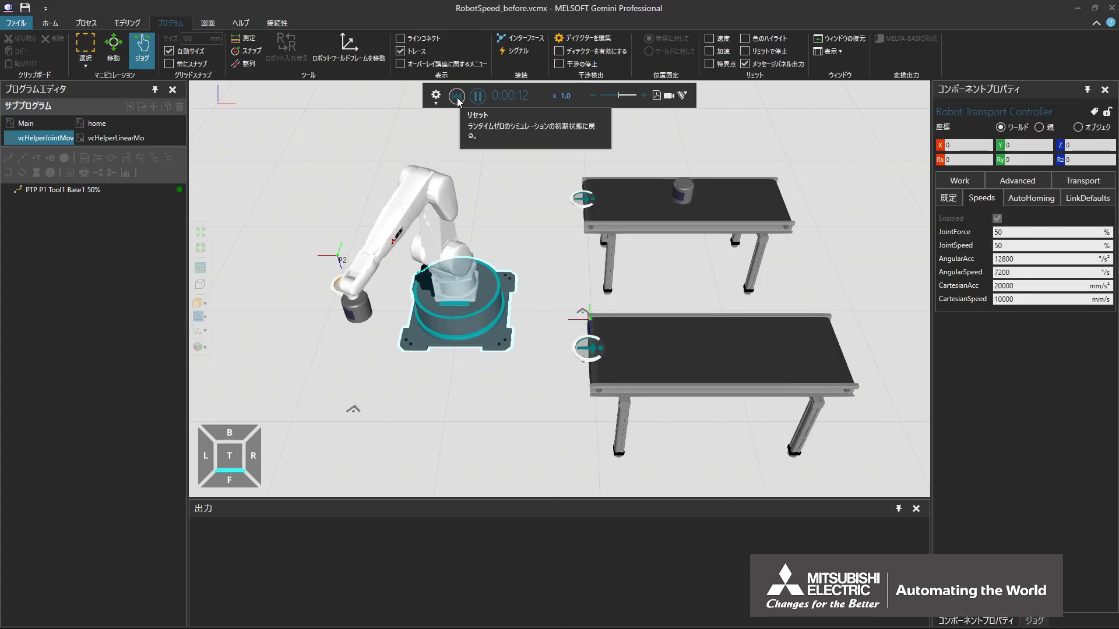
pyautogui.click(457, 97)
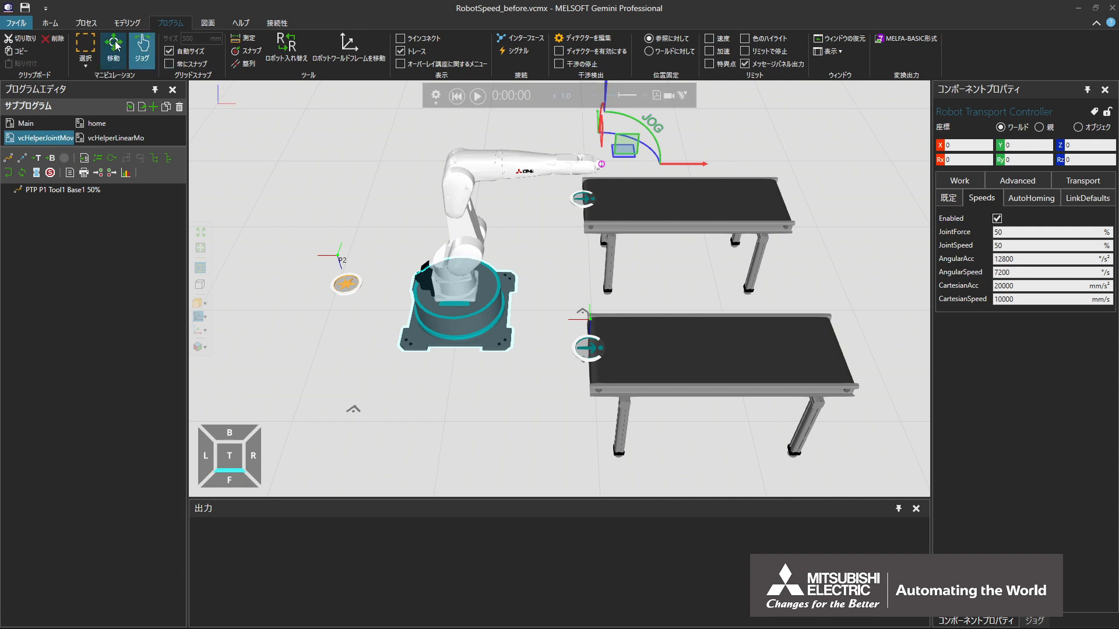
# Set RobotMotion to Record Routine for the transport link from the feeder to the front conveyor in the process flow
pyautogui.click(97, 23)
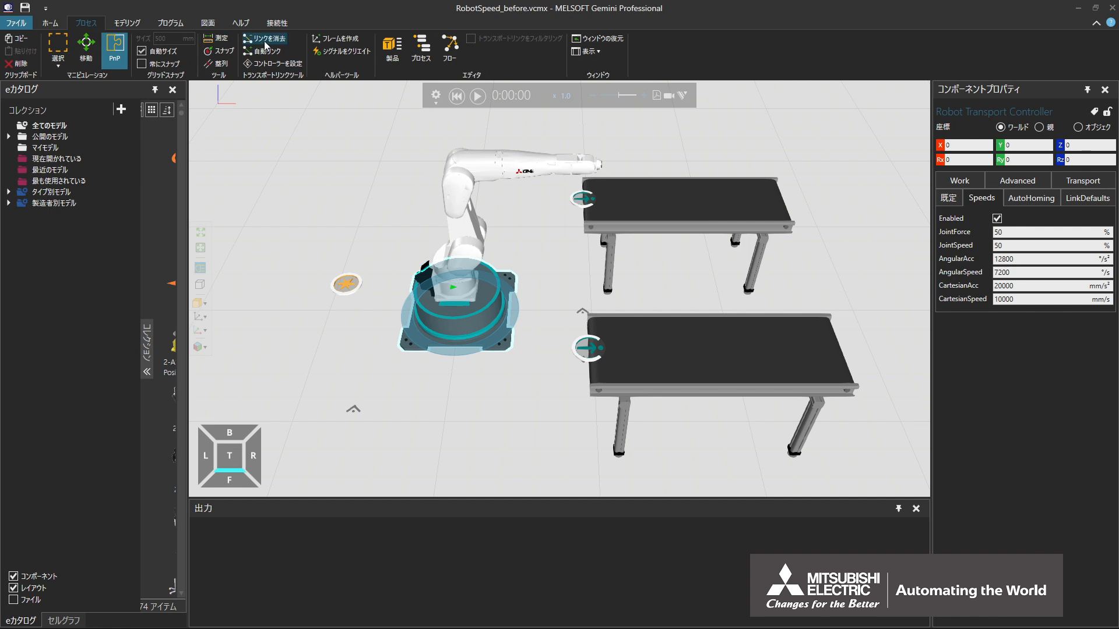
pyautogui.click(458, 65)
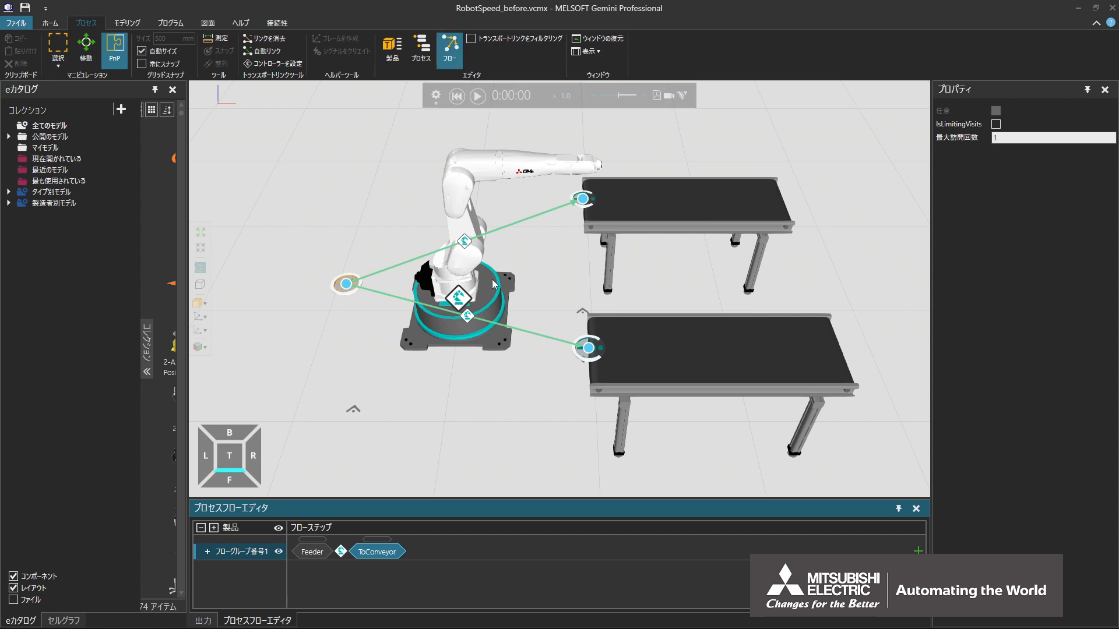
pyautogui.click(470, 318)
pyautogui.click(470, 318)
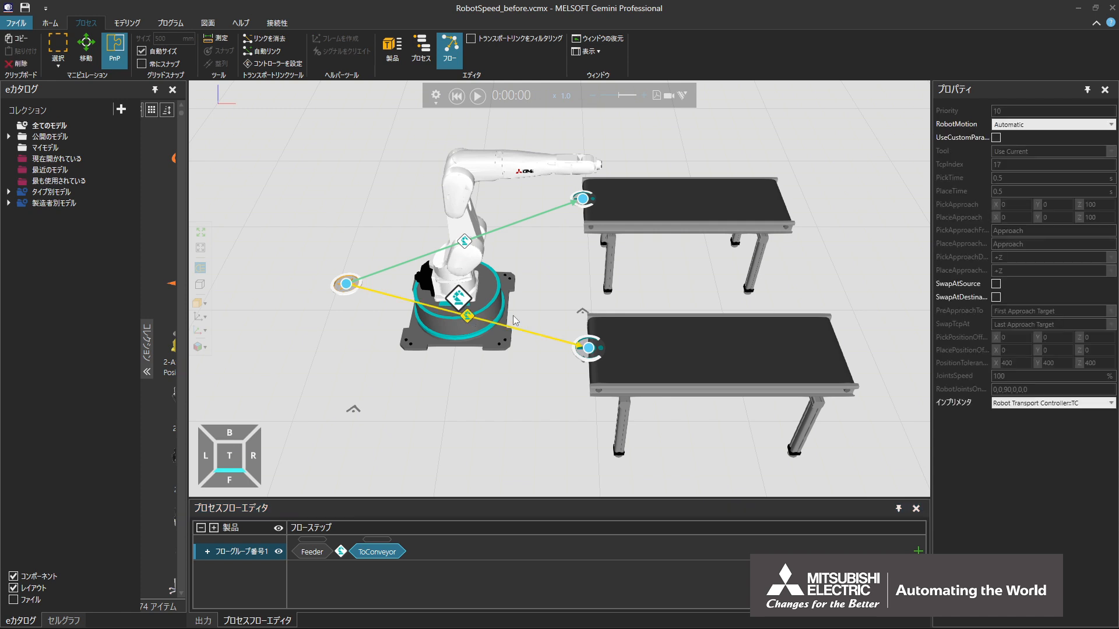
pyautogui.click(1033, 123)
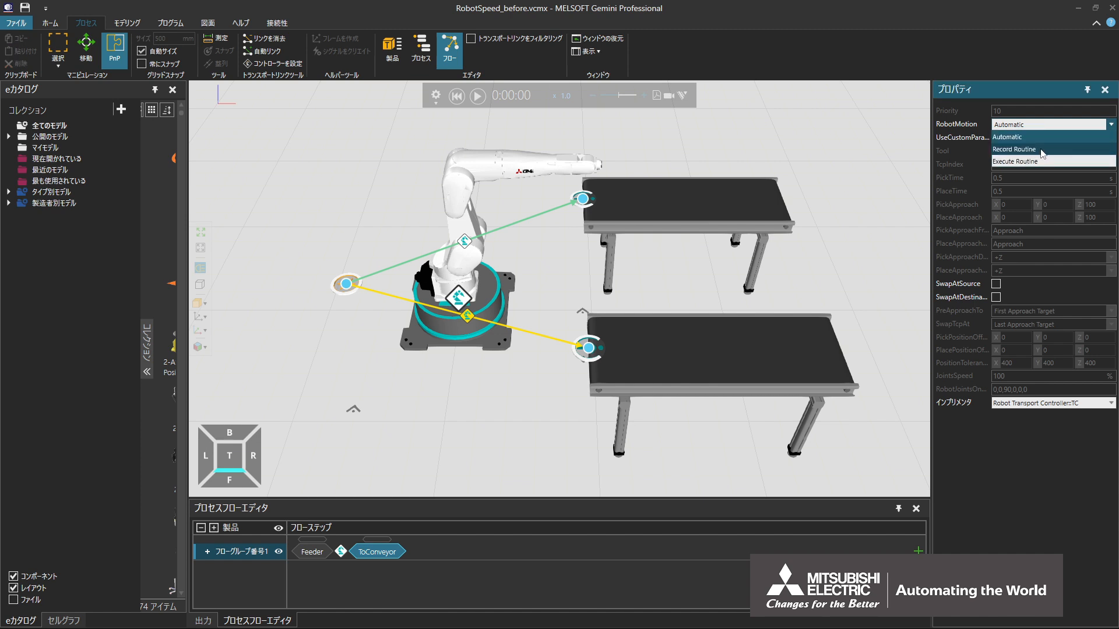
pyautogui.click(1043, 150)
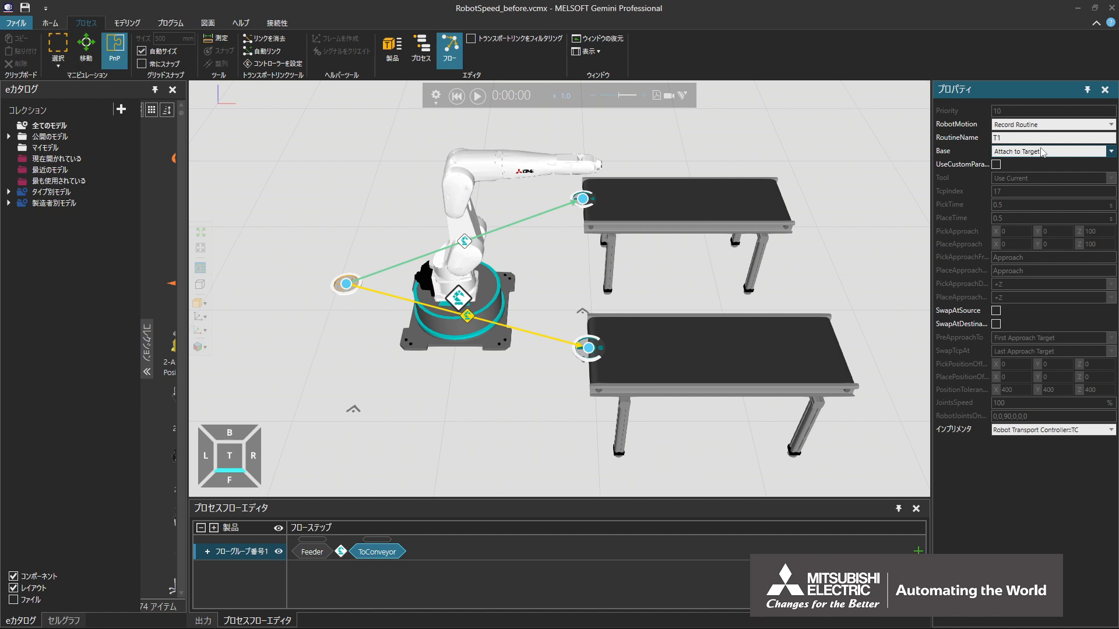
# Run the simulation to record the link's robot routines, reset it and show the output messages
pyautogui.click(482, 96)
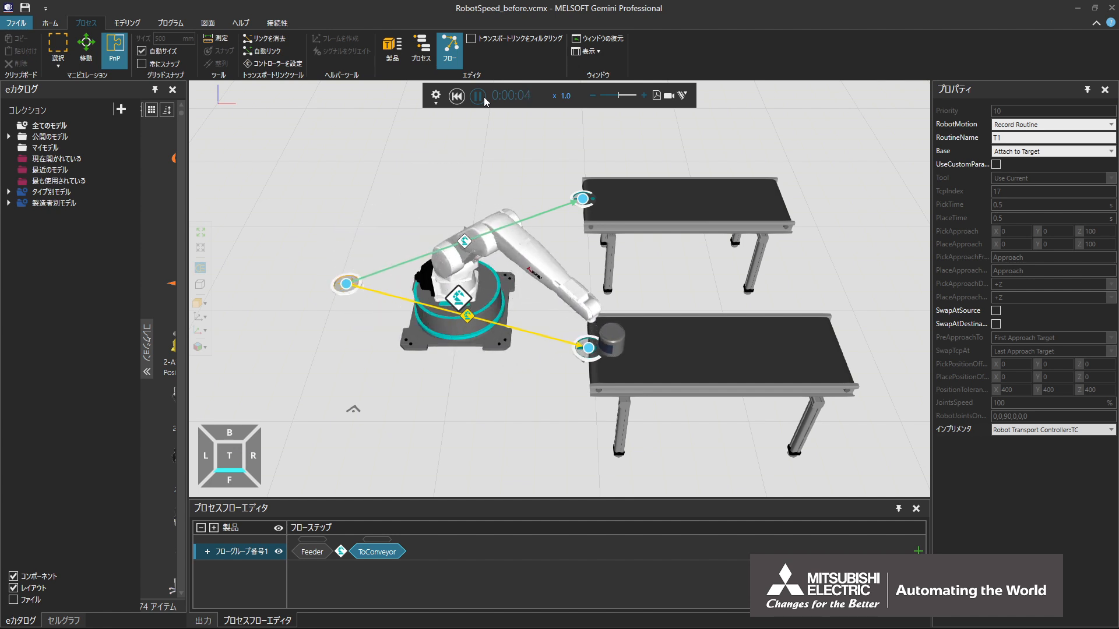
pyautogui.click(456, 95)
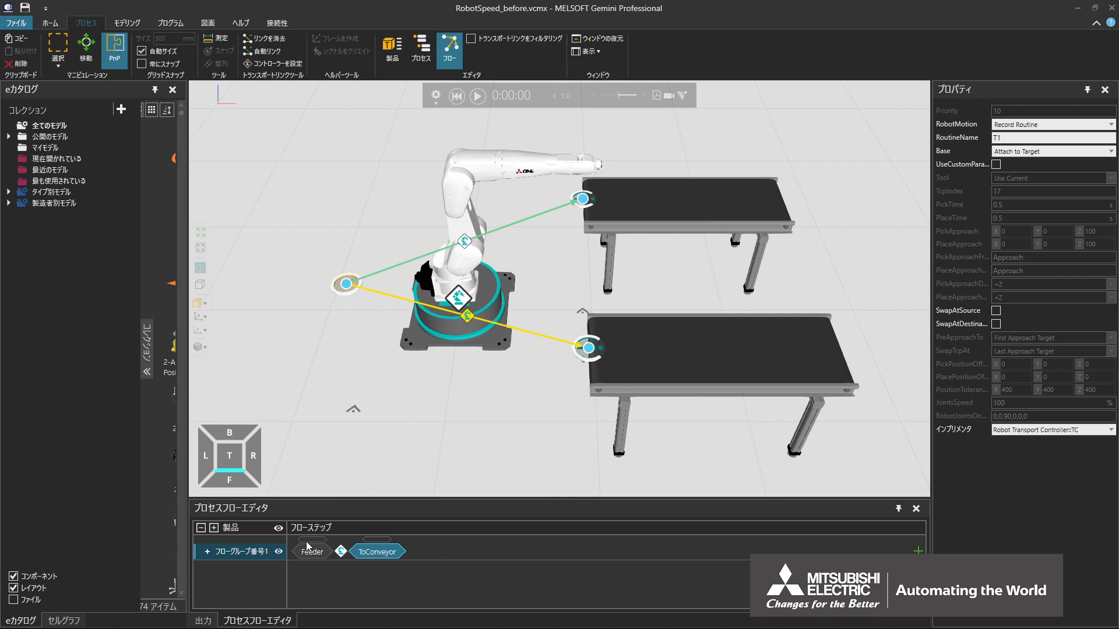
pyautogui.click(213, 626)
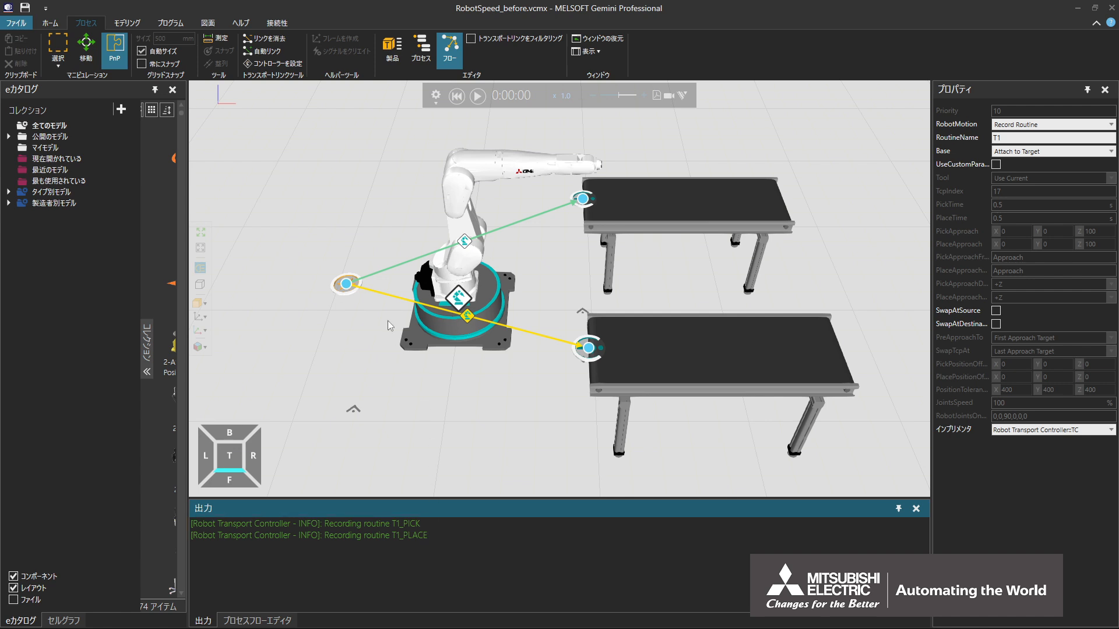
# Set the JointSpeed of the PTP Approach statement in the T1_PICK routine to 200%
pyautogui.click(181, 26)
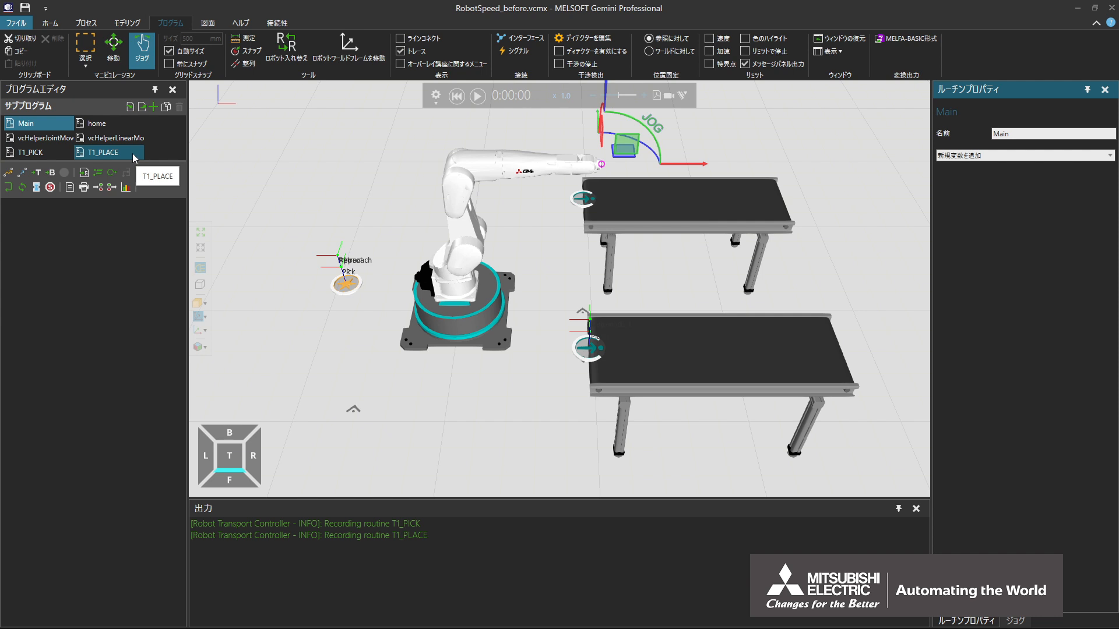
pyautogui.click(54, 153)
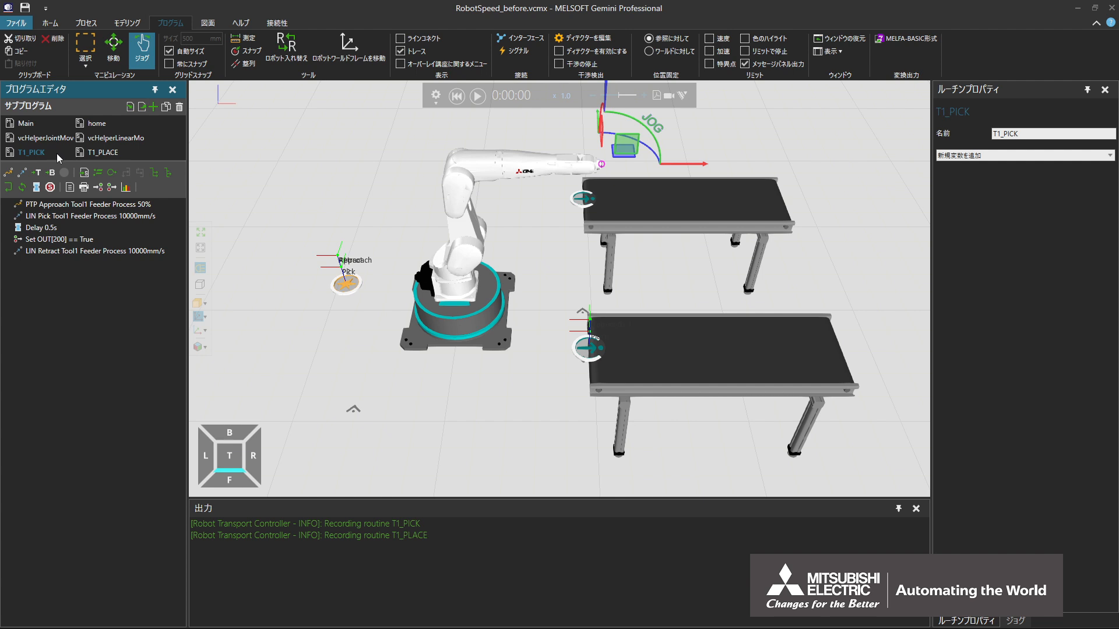
pyautogui.click(78, 211)
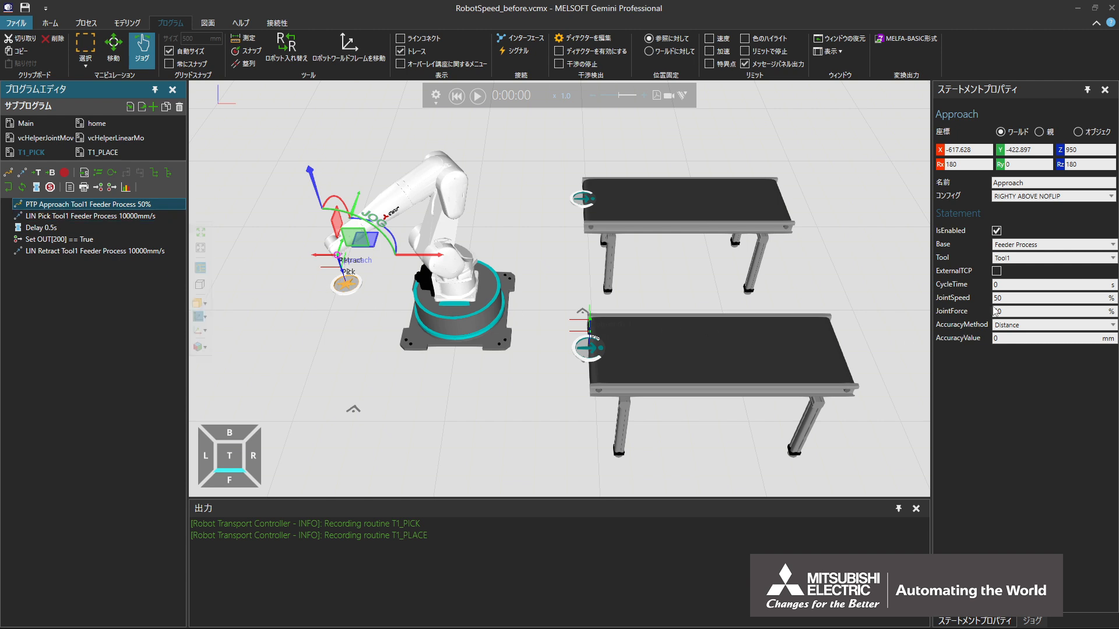
pyautogui.click(1008, 298)
pyautogui.press('BackSpace')
pyautogui.press('BackSpace')
pyautogui.write('200')
pyautogui.press('Return')
# Set the JointForce of the T1_PICK Approach statement to 200%
pyautogui.click(1013, 313)
pyautogui.press('BackSpace')
pyautogui.press('BackSpace')
pyautogui.write('200')
pyautogui.press('Return')
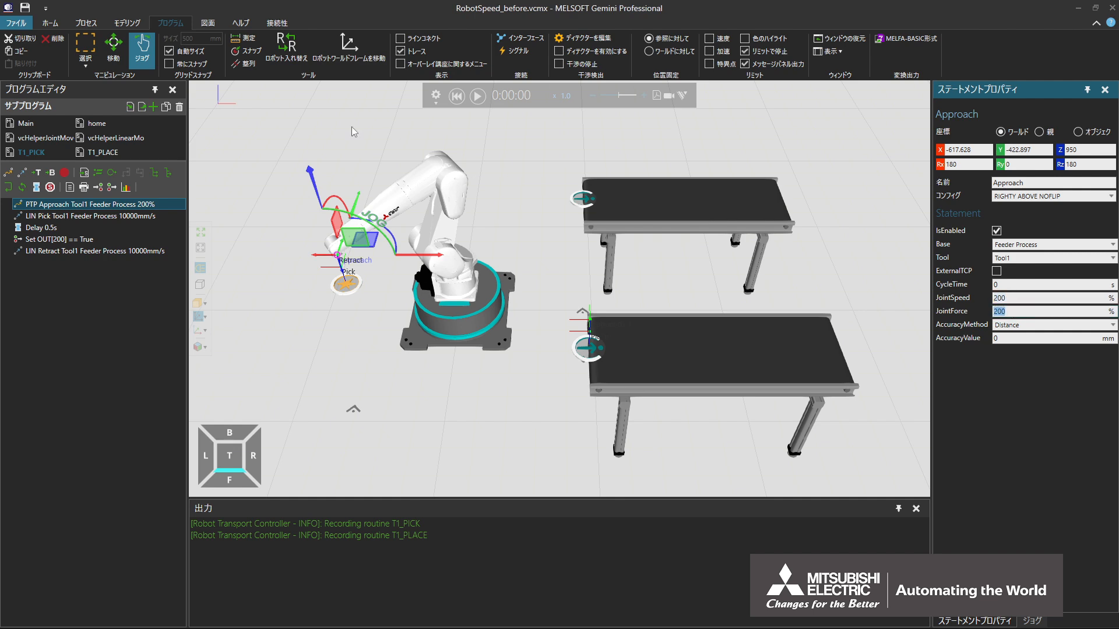
# Examine the maximum speed, acceleration and deceleration of links J1 to J6 in the RV-7FRLL component structure
pyautogui.click(142, 26)
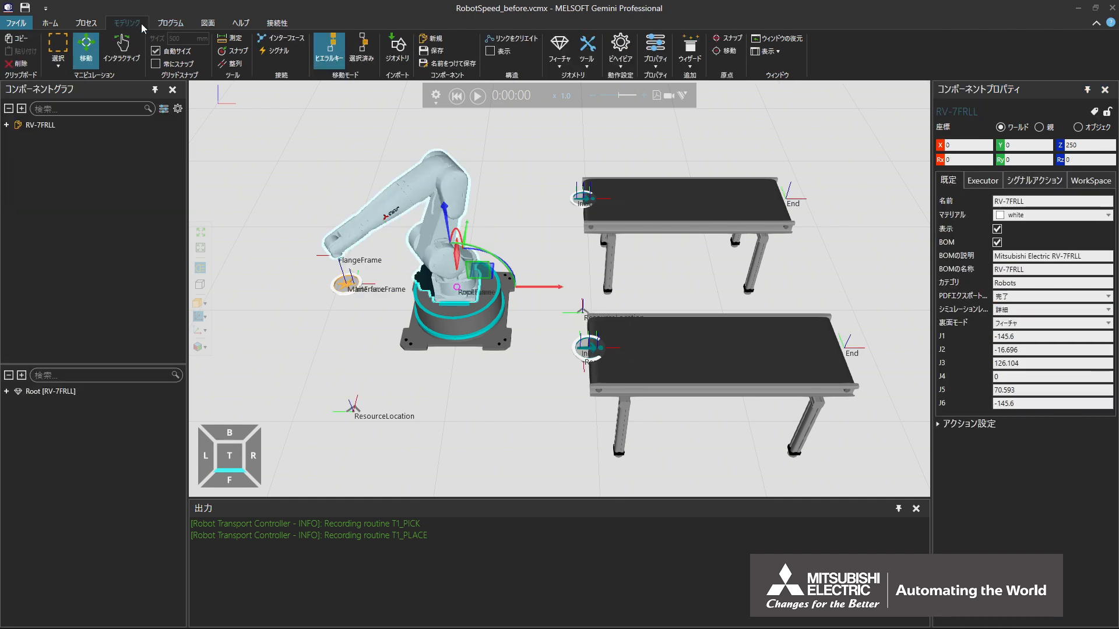
pyautogui.click(24, 110)
pyautogui.moveTo(180, 208); pyautogui.dragTo(193, 308)
pyautogui.click(42, 161)
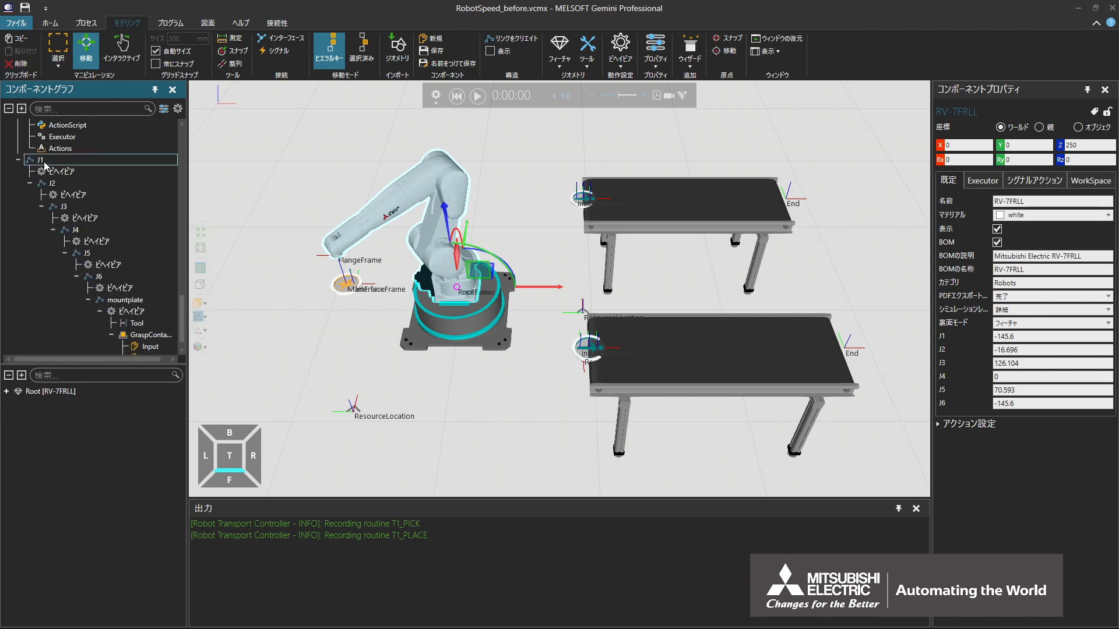
pyautogui.click(58, 184)
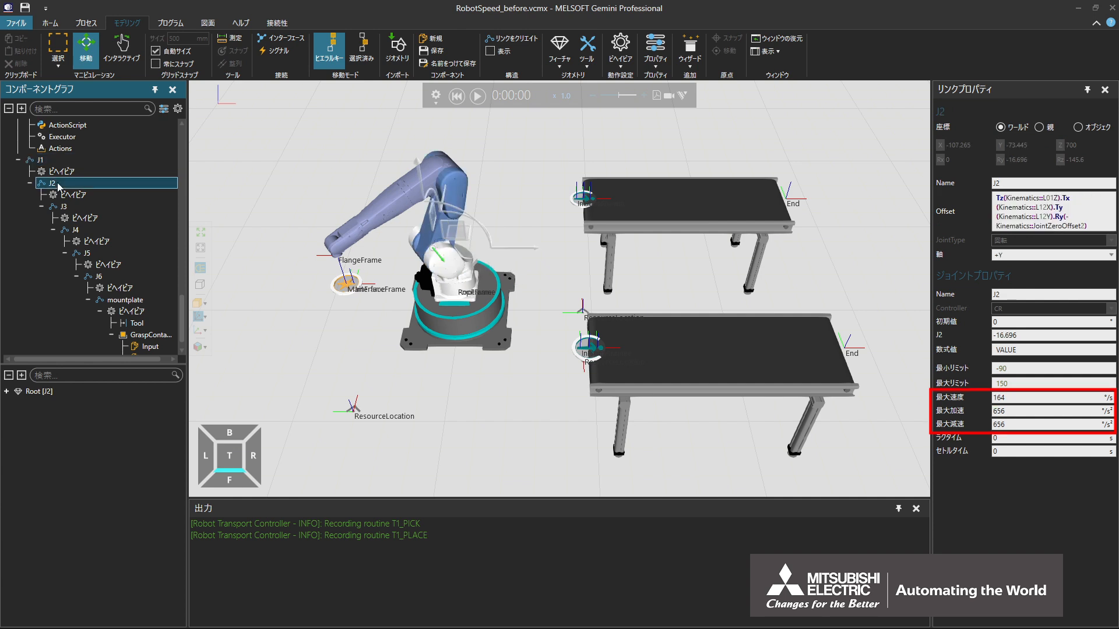
pyautogui.click(65, 207)
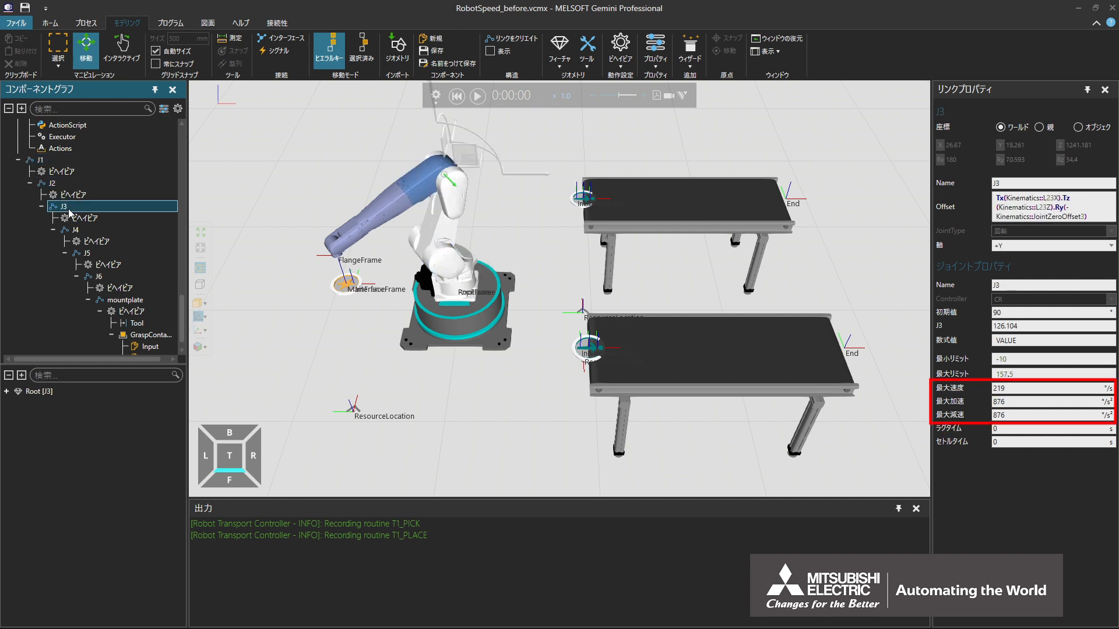
pyautogui.click(82, 230)
pyautogui.click(89, 254)
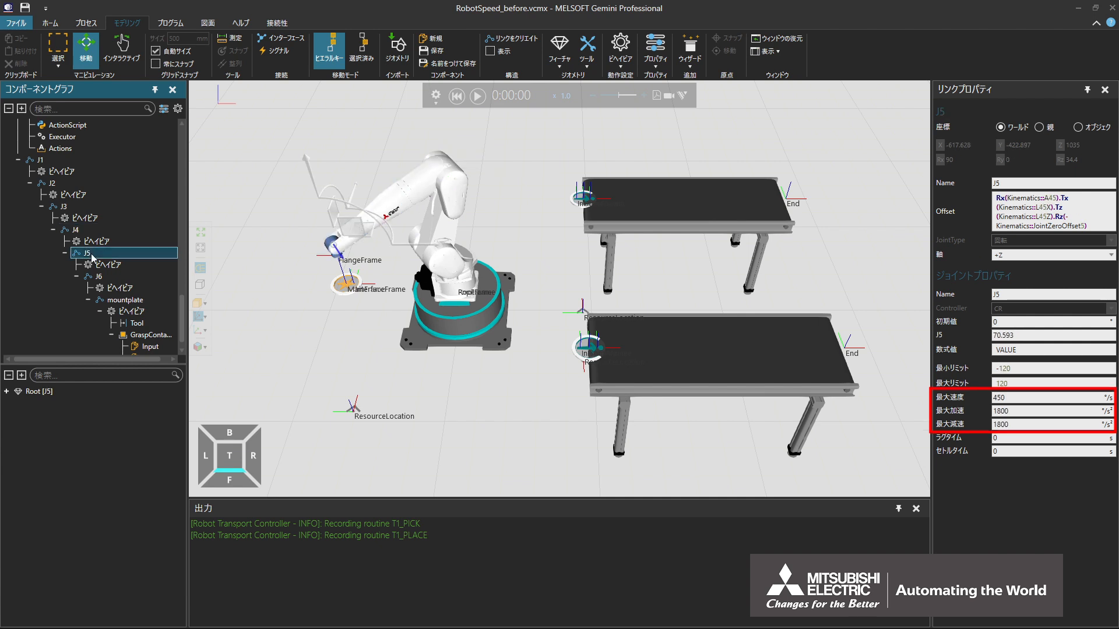
pyautogui.click(105, 277)
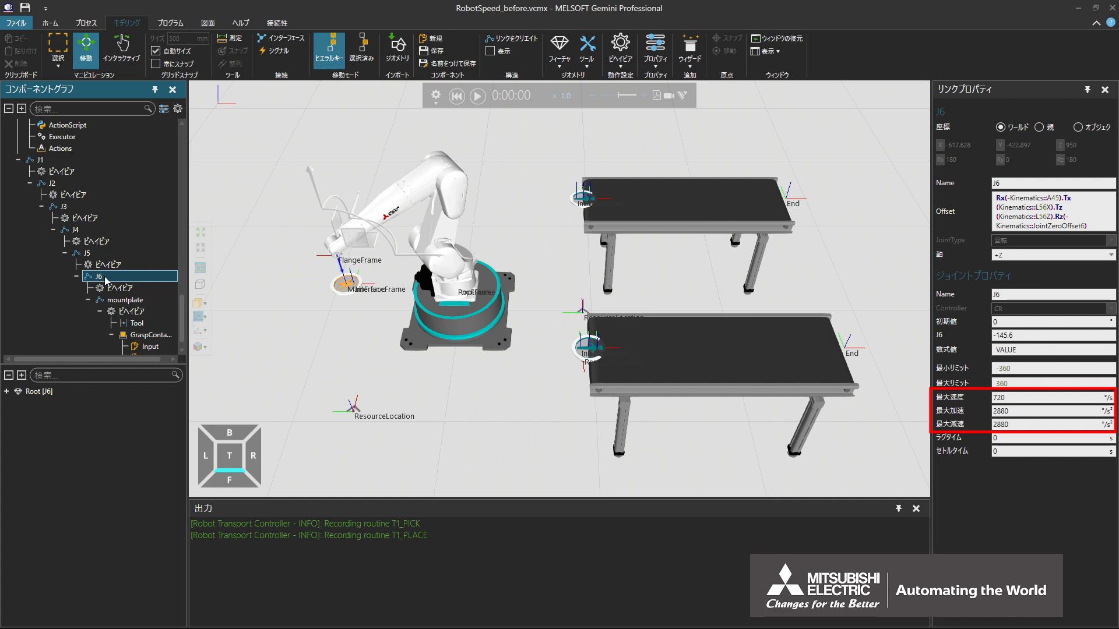
# Set the JointSpeed of the PTP Approach_1 statement in the T1_PLACE routine to 200%
pyautogui.click(182, 23)
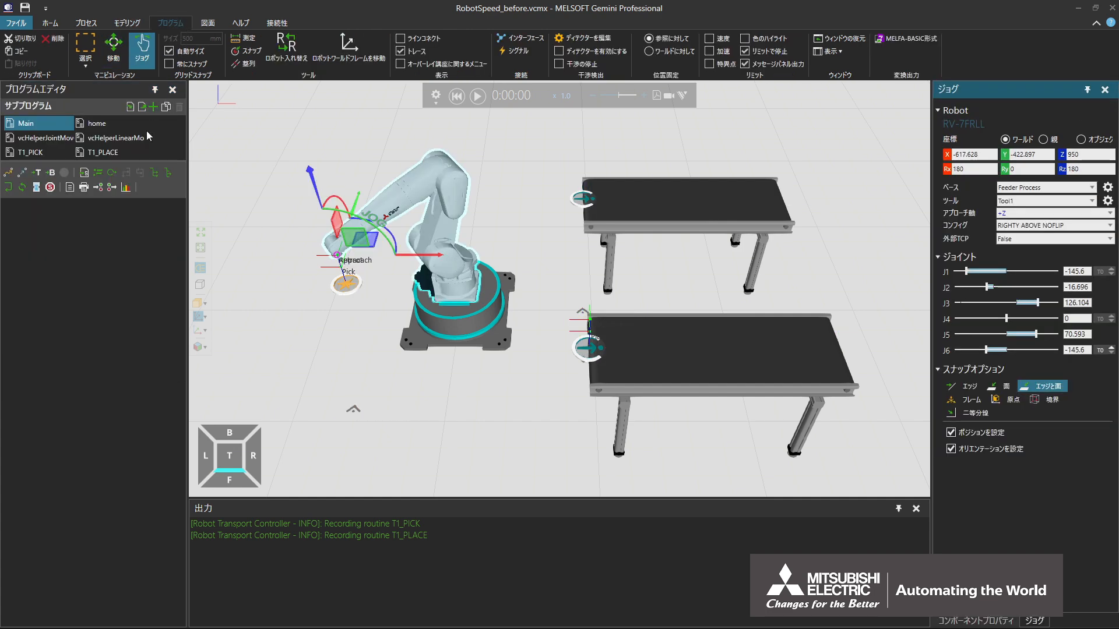
pyautogui.click(122, 152)
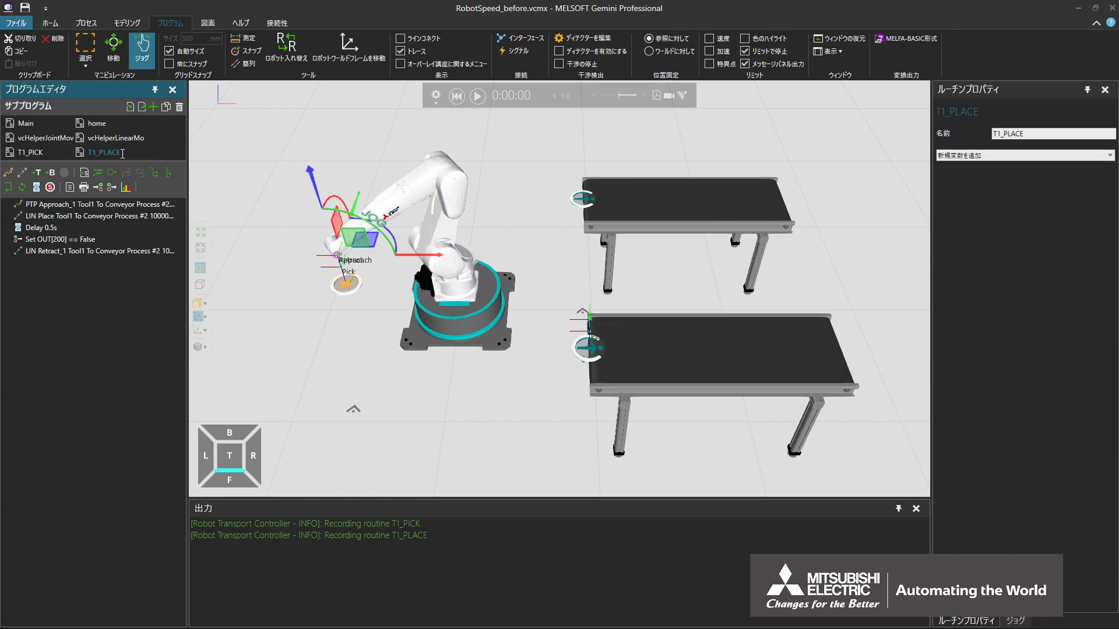
pyautogui.click(123, 206)
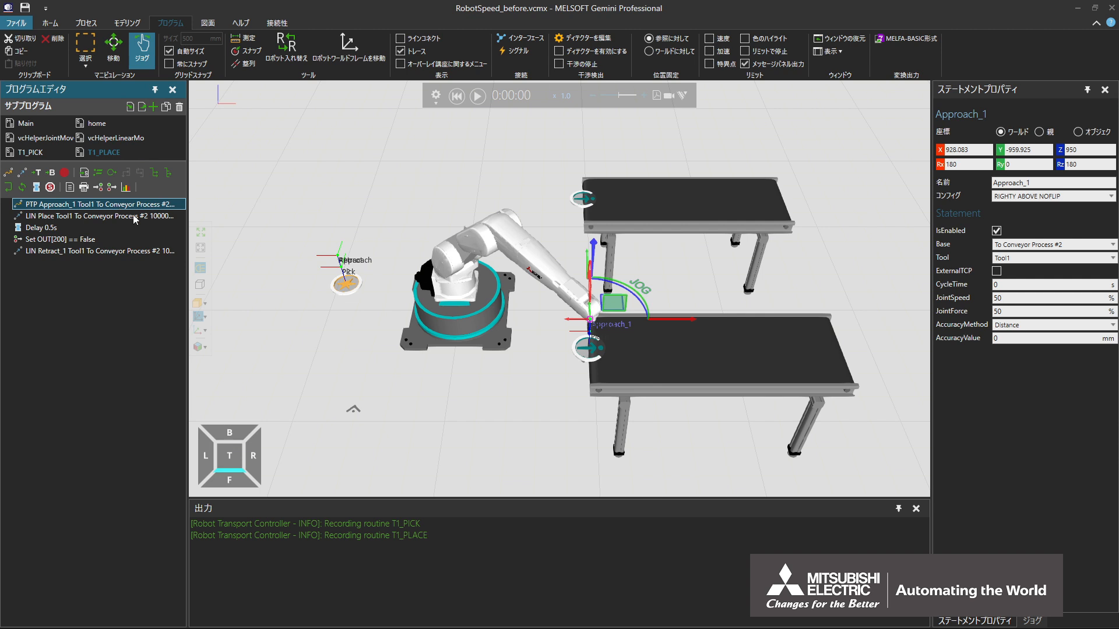
pyautogui.click(1009, 299)
pyautogui.press('BackSpace')
pyautogui.write('200')
pyautogui.press('Return')
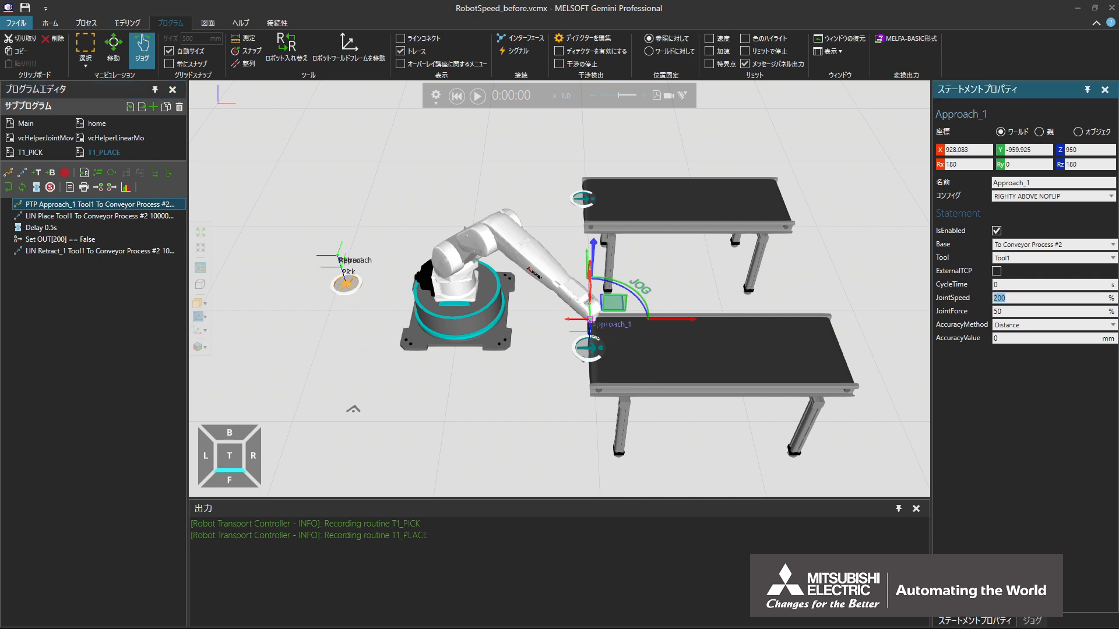
# Set the JointForce of the T1_PLACE Approach_1 statement to 200%
pyautogui.click(1009, 311)
pyautogui.press('BackSpace')
pyautogui.press('BackSpace')
pyautogui.write('200')
pyautogui.press('Return')
# Set the MaxSpeed of the LIN Pick statement in the T1_PICK routine to 1000 mm/s
pyautogui.click(54, 154)
pyautogui.click(73, 216)
pyautogui.click(71, 217)
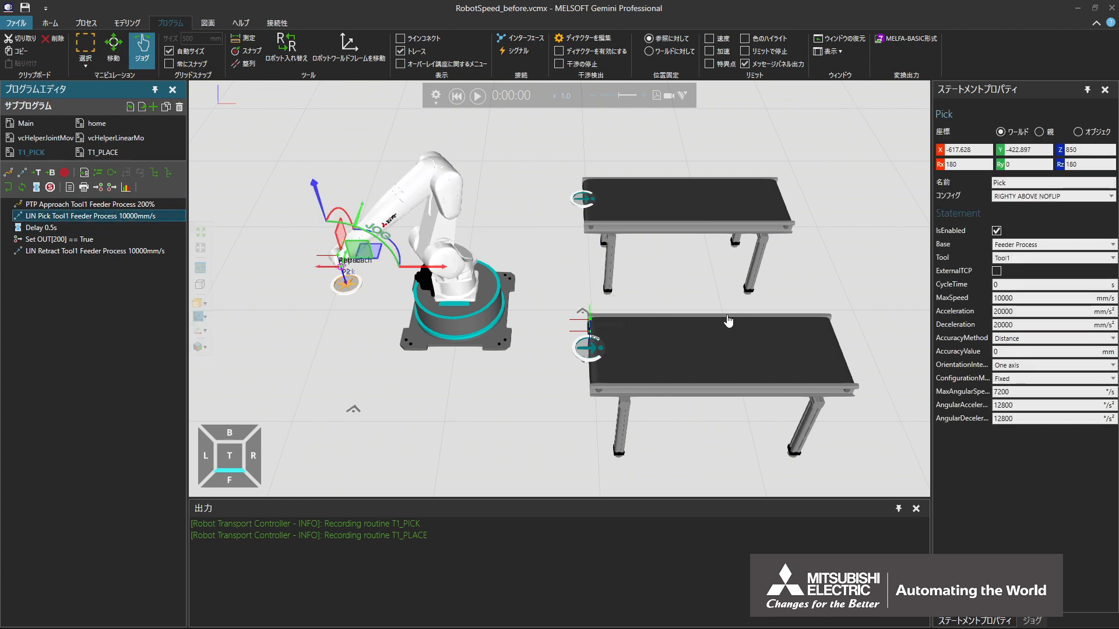
pyautogui.click(1043, 297)
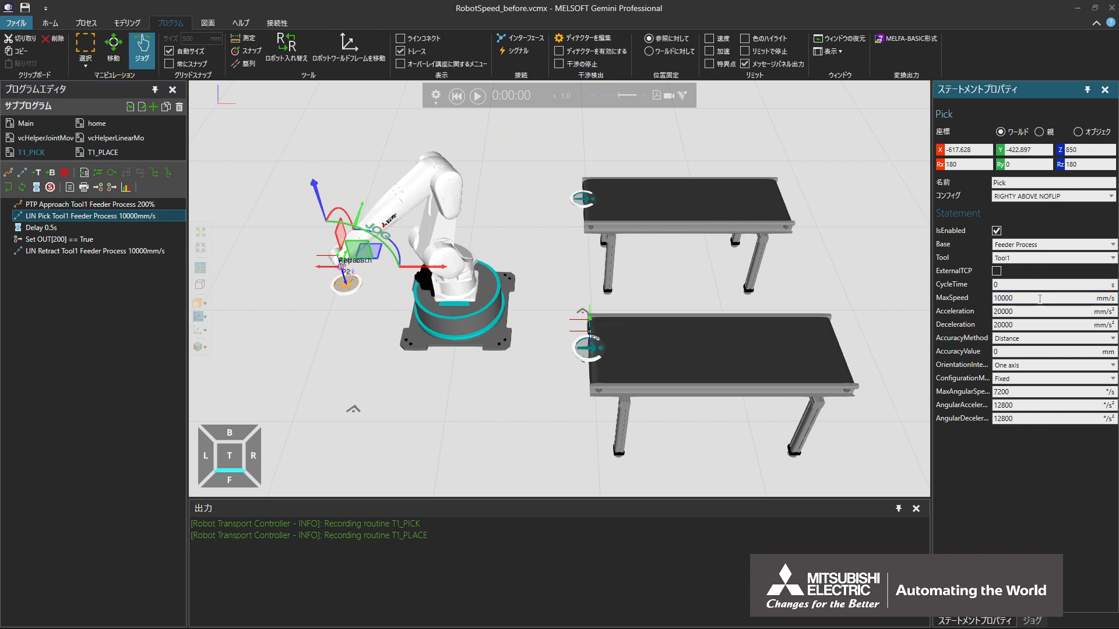
pyautogui.press('Return')
# Set the Acceleration and Deceleration of the T1_PICK LIN Pick statement to 2000 mm/s²
pyautogui.click(1040, 311)
pyautogui.press('BackSpace')
pyautogui.click(1060, 324)
pyautogui.press('BackSpace')
pyautogui.press('Return')
# Set the MaxSpeed of the LIN Place statement in the T1_PLACE routine to 1000 mm/s
pyautogui.click(105, 152)
pyautogui.click(127, 216)
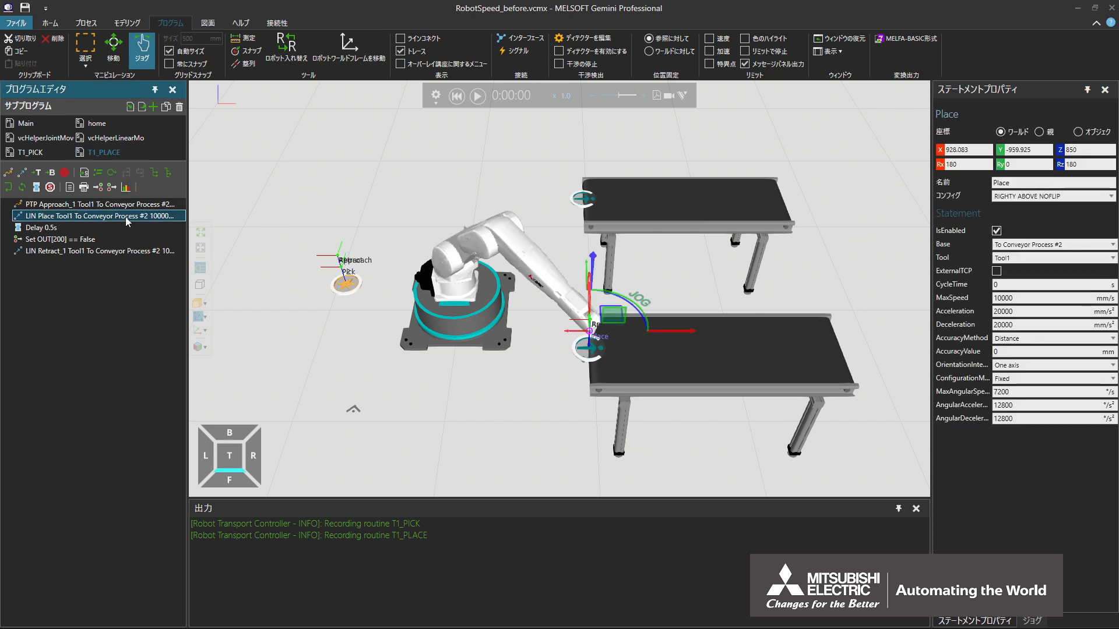
pyautogui.click(1035, 296)
pyautogui.press('BackSpace')
pyautogui.press('Return')
# Set the Acceleration and Deceleration of the T1_PLACE LIN Place statement to 2000 mm/s²
pyautogui.click(1036, 312)
pyautogui.press('BackSpace')
pyautogui.press('Return')
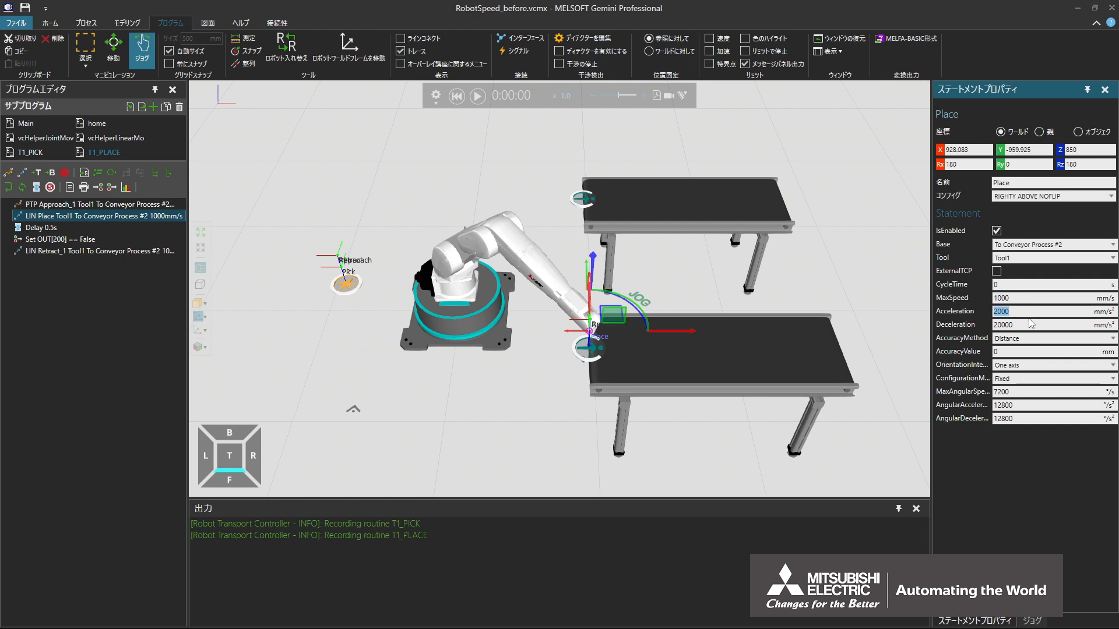
pyautogui.click(1033, 325)
pyautogui.press('BackSpace')
pyautogui.press('Return')
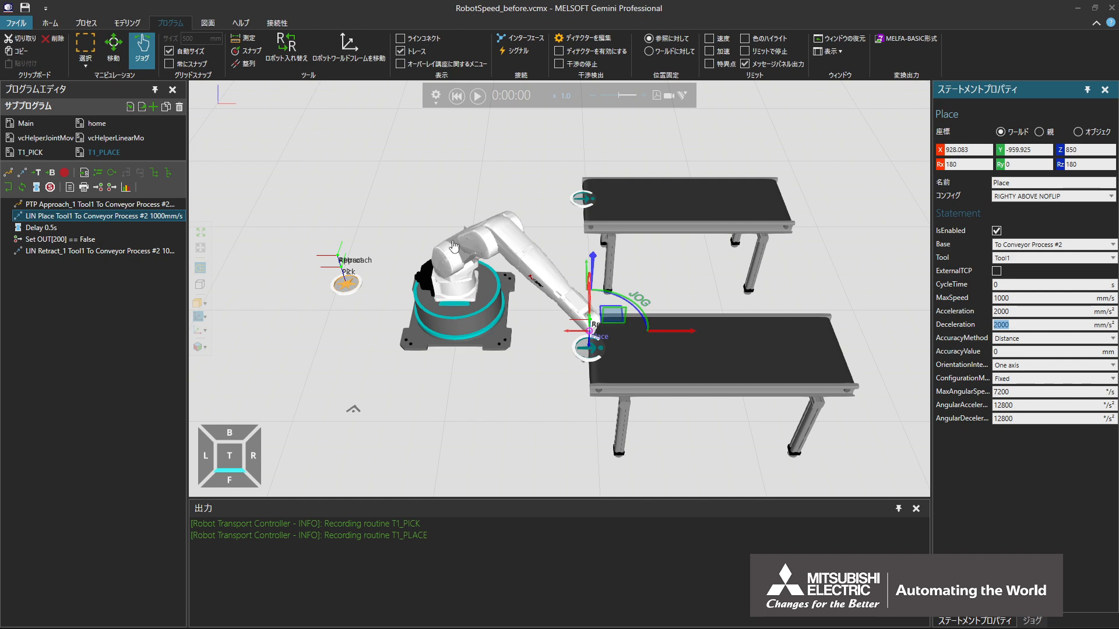
# Show the process flow and set RobotMotion of the transport link from the feeder to the front conveyor to Execute Routine
pyautogui.click(94, 25)
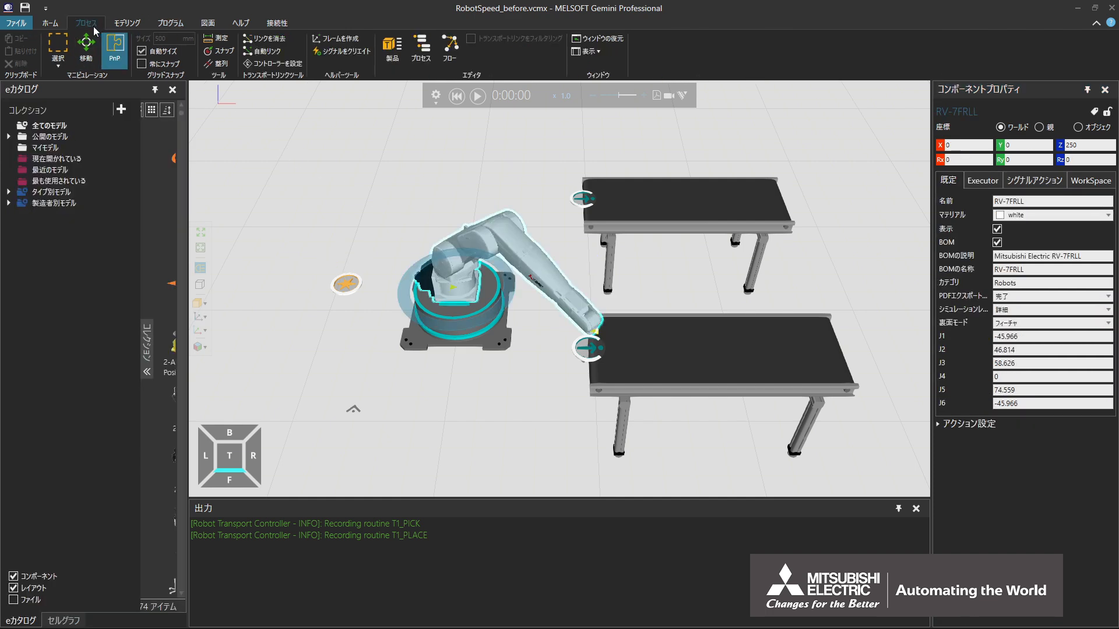
pyautogui.click(451, 51)
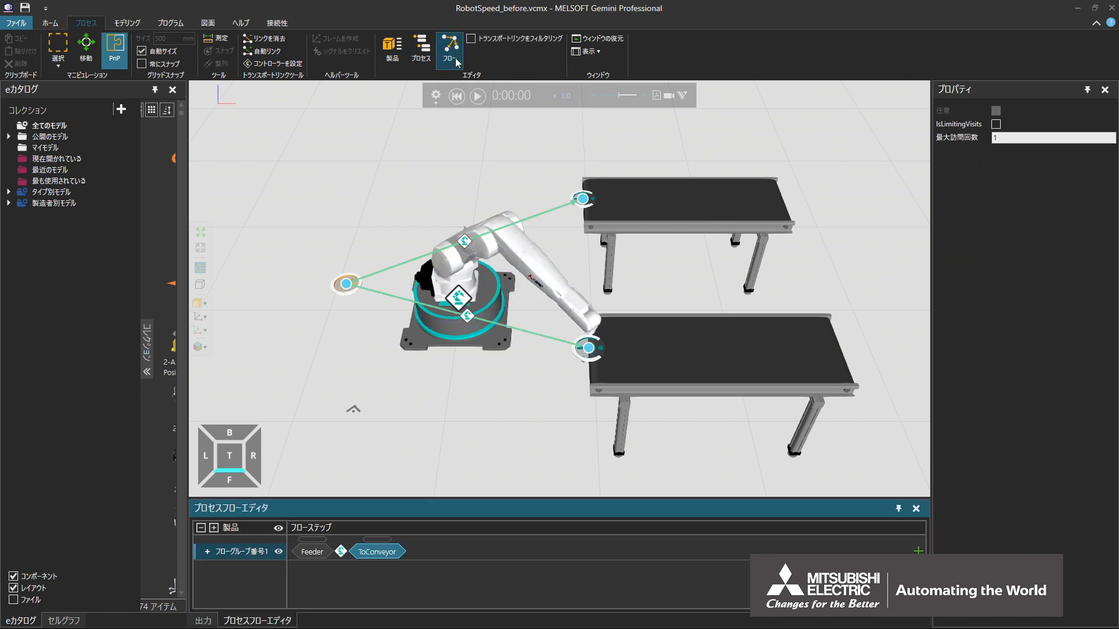
pyautogui.click(469, 317)
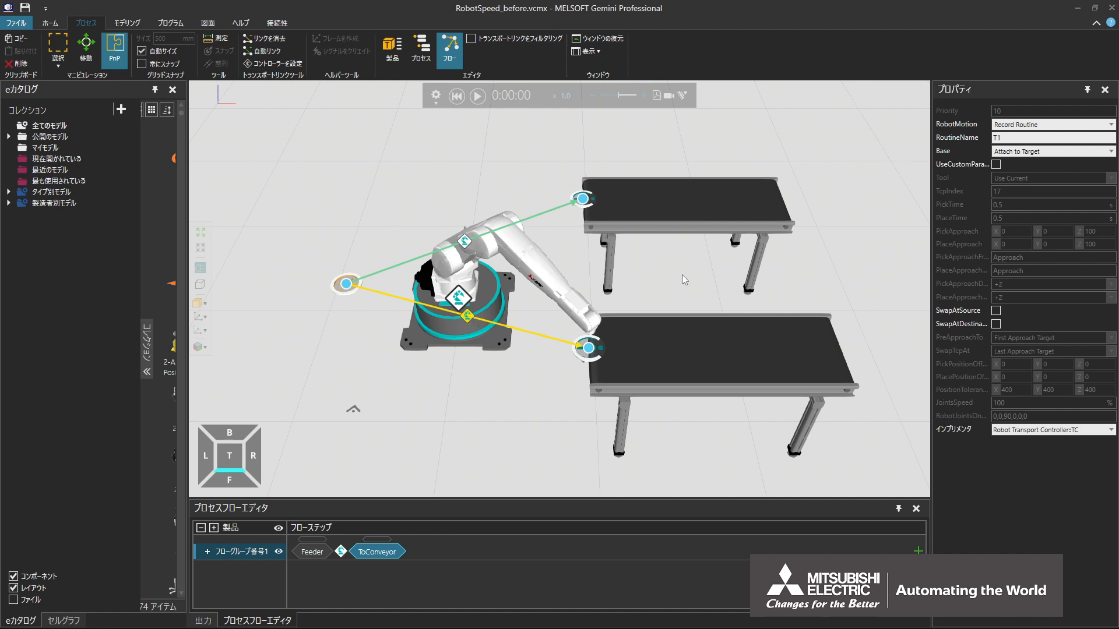
pyautogui.click(1039, 126)
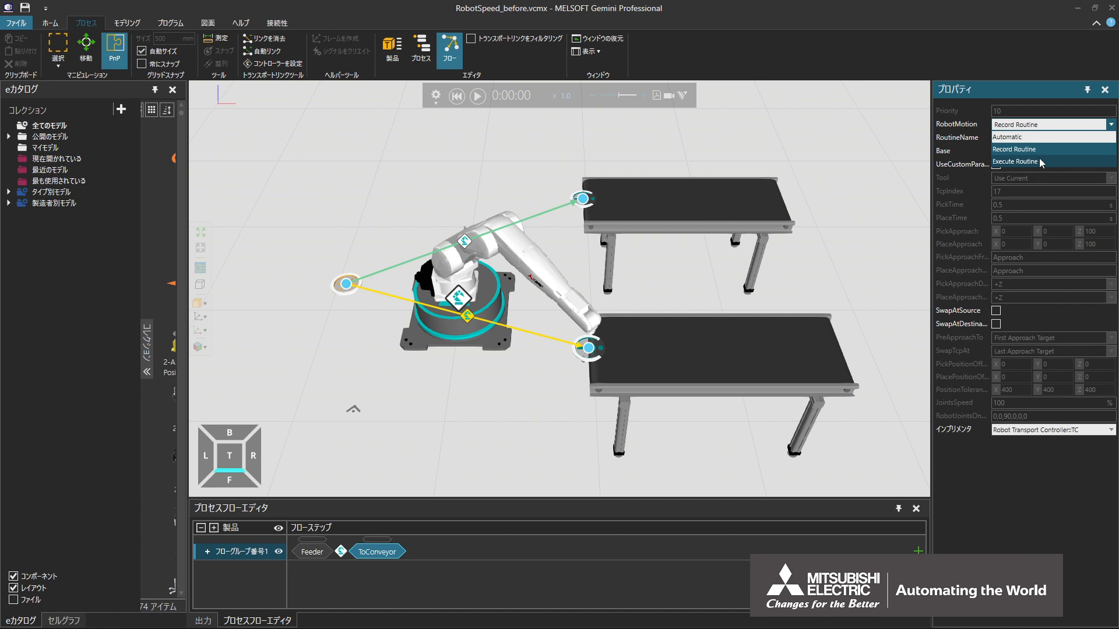
pyautogui.click(1039, 162)
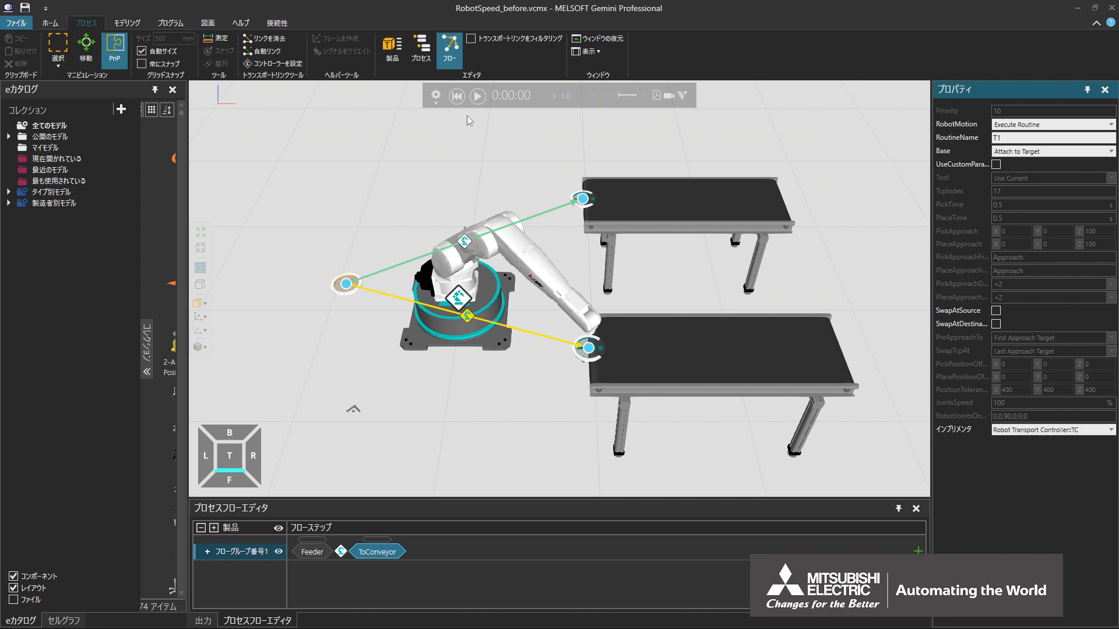
# Hide the process flow, run the simulation from the start to watch the edited routines execute in the program view, and reset it
pyautogui.click(458, 96)
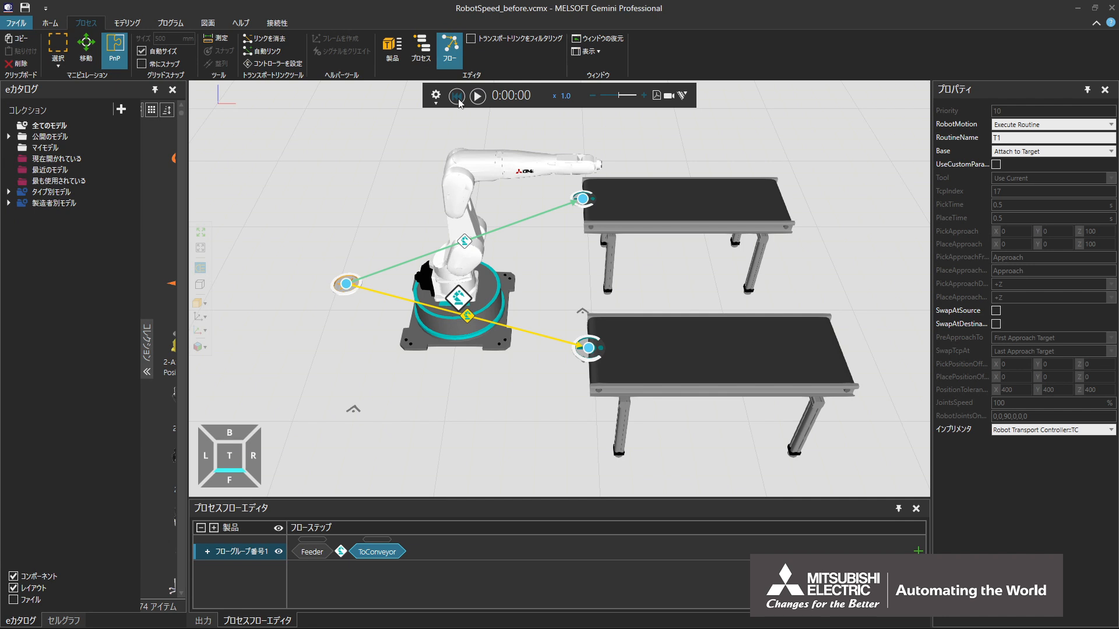
pyautogui.click(452, 61)
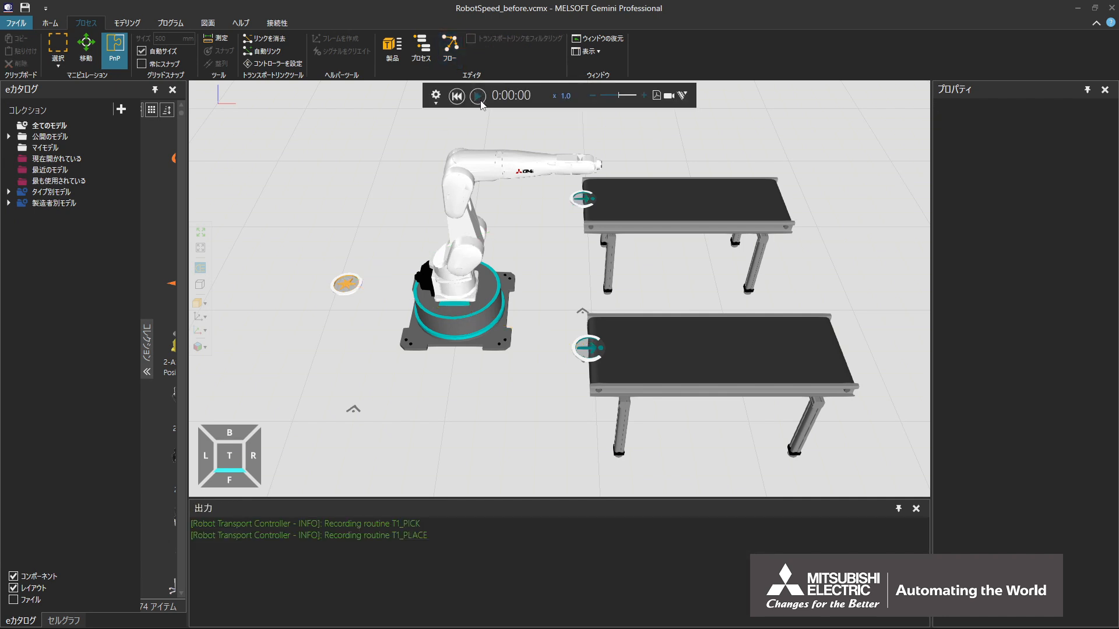
pyautogui.click(478, 98)
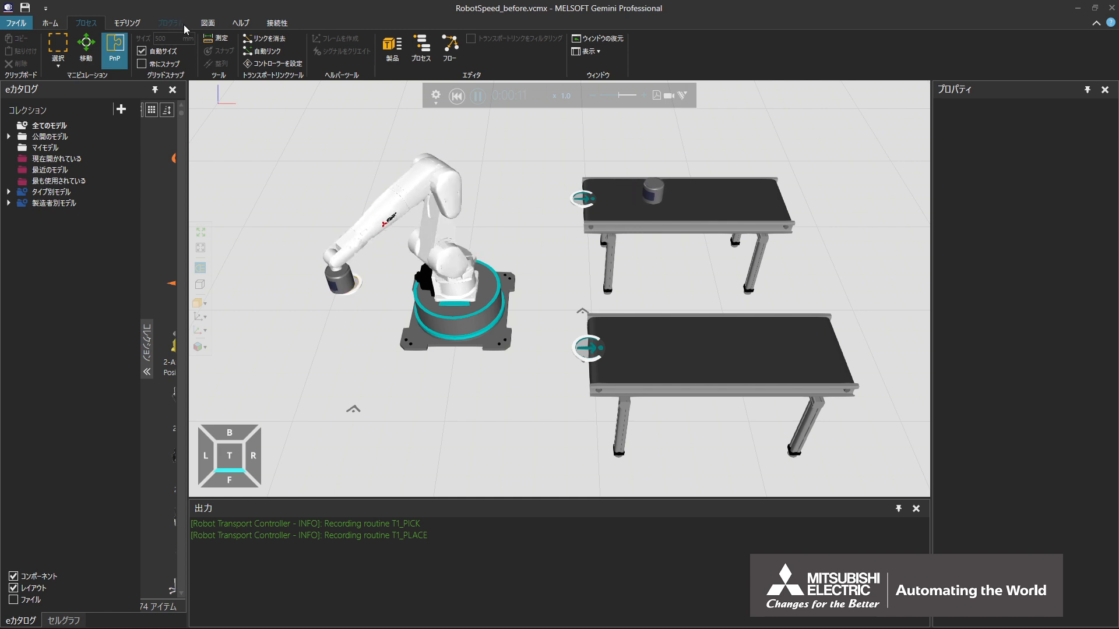
pyautogui.click(183, 23)
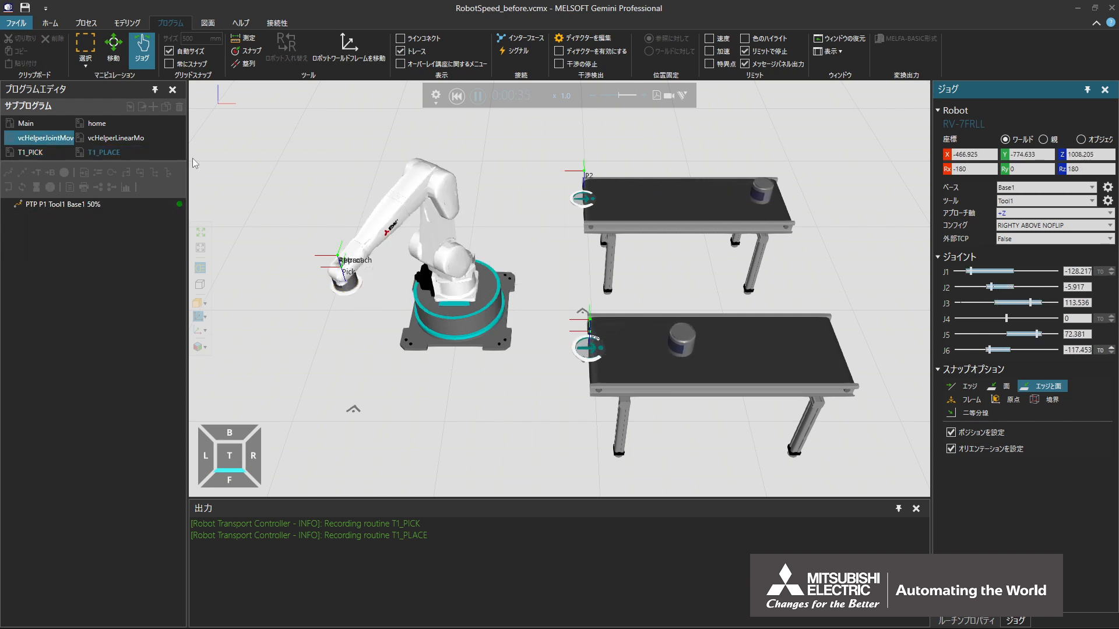
pyautogui.click(461, 100)
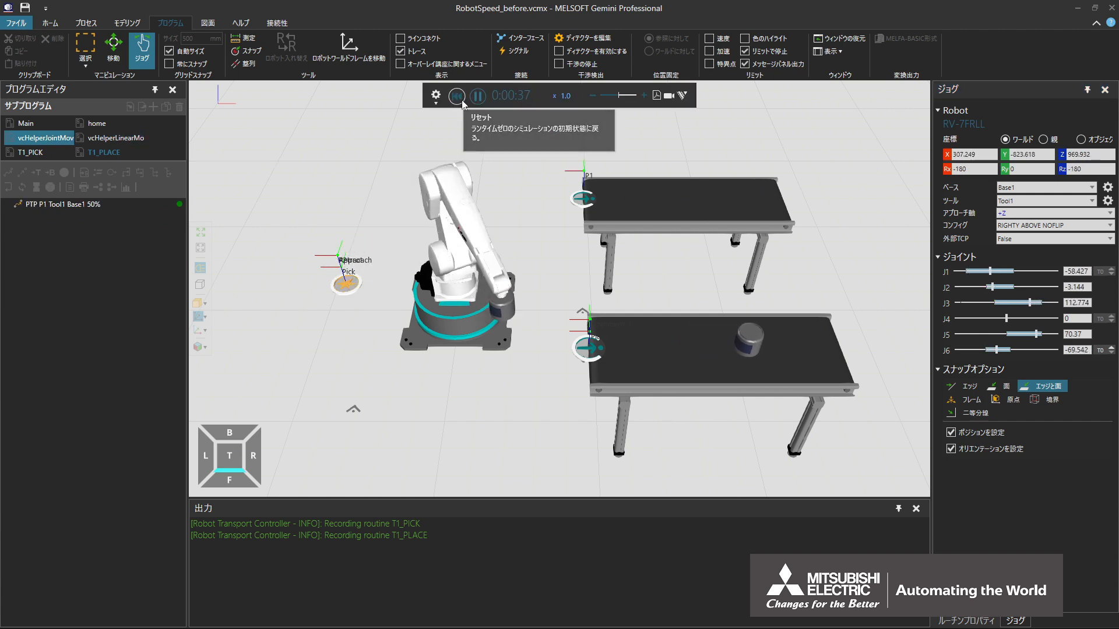